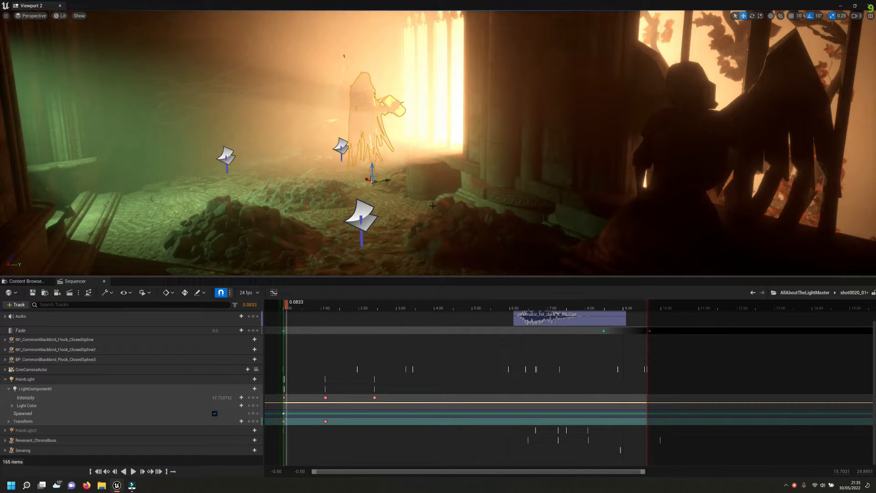
Scrub the opening two seconds of the shot to examine the animated point light's effect on the hooded character
left_click(338, 307)
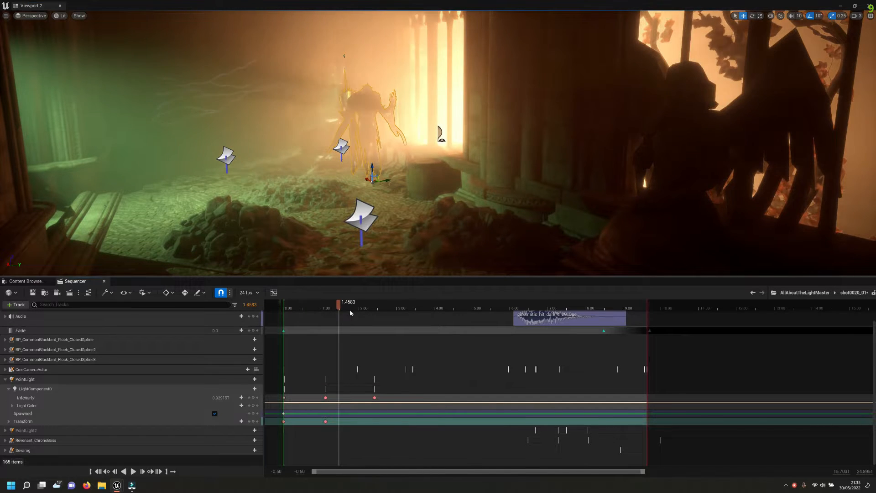
left_click_drag(386, 304, 298, 319)
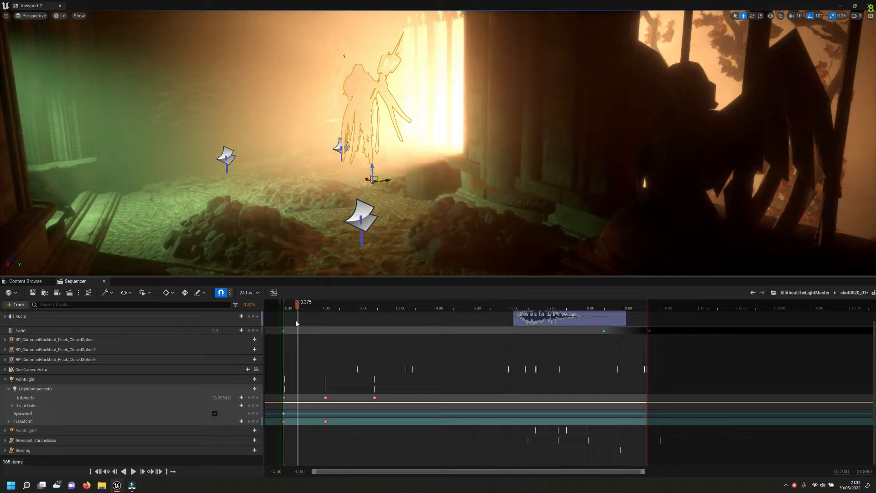
left_click_drag(305, 323, 354, 329)
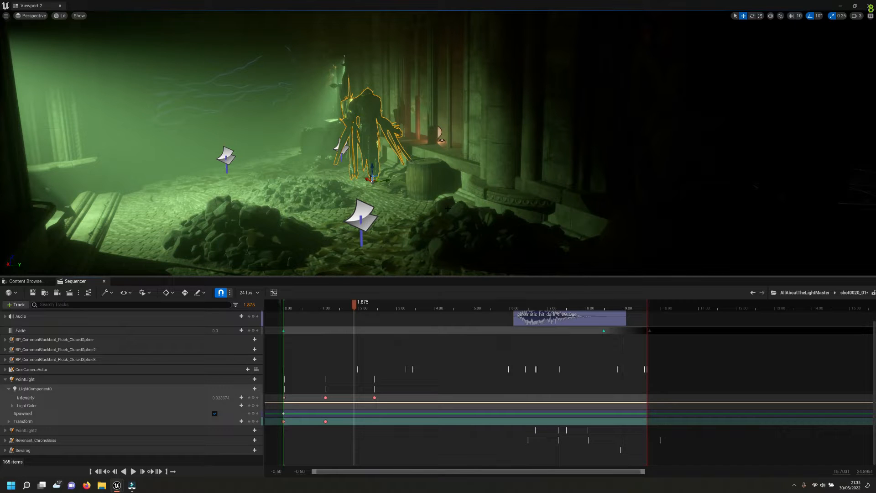
left_click(291, 308)
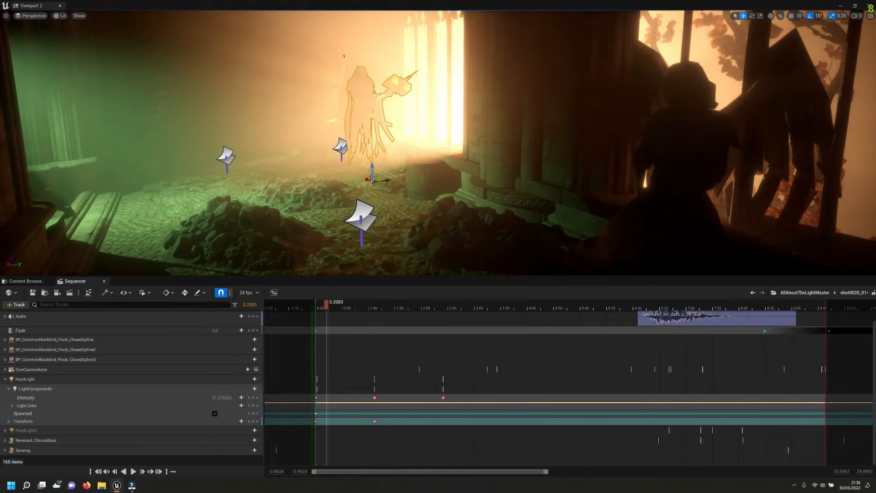
right_click_drag(392, 204, 368, 198)
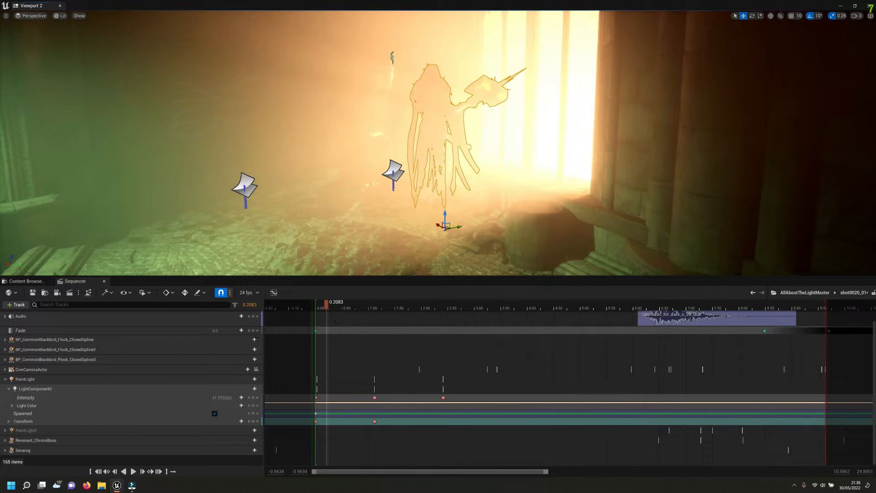
left_click(360, 307)
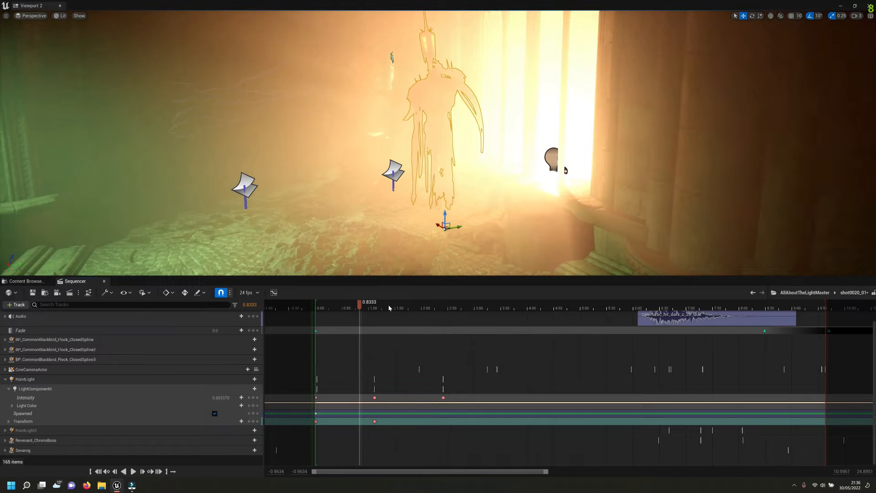
left_click(389, 306)
left_click(416, 305)
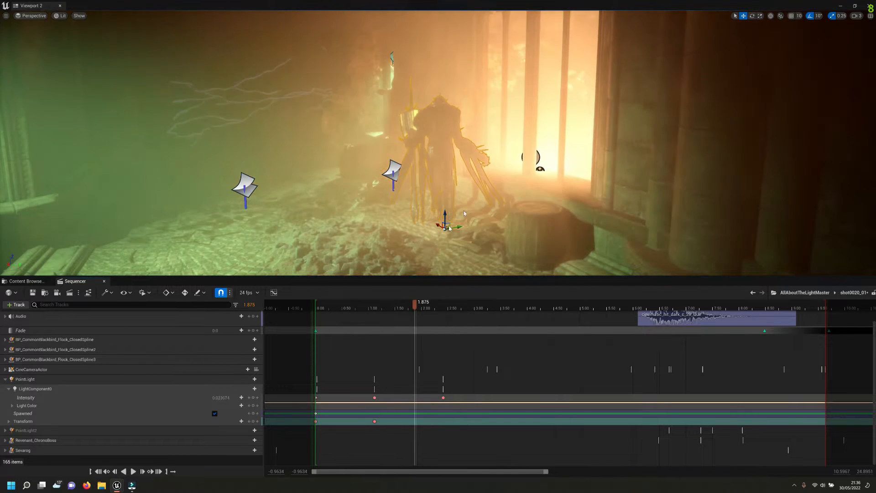
Fly around the outlined character at 1.875 seconds to examine its silhouette and glowing weapon from behind the window bars
right_click_drag(465, 213, 229, 206)
key("w")
key("w")
key("s")
key("d")
key("d")
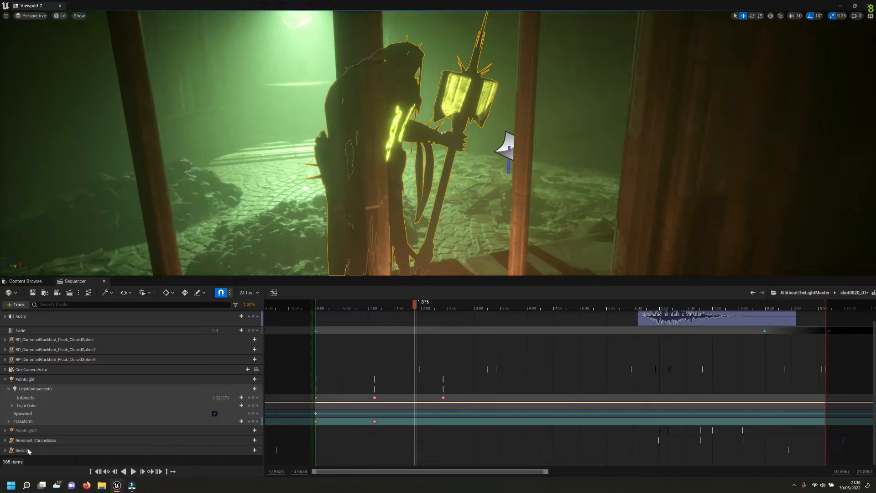
right_click_drag(471, 142, 410, 119)
key("d")
key("d")
key("w")
key("s")
key("w")
key("w")
key("d")
key("s")
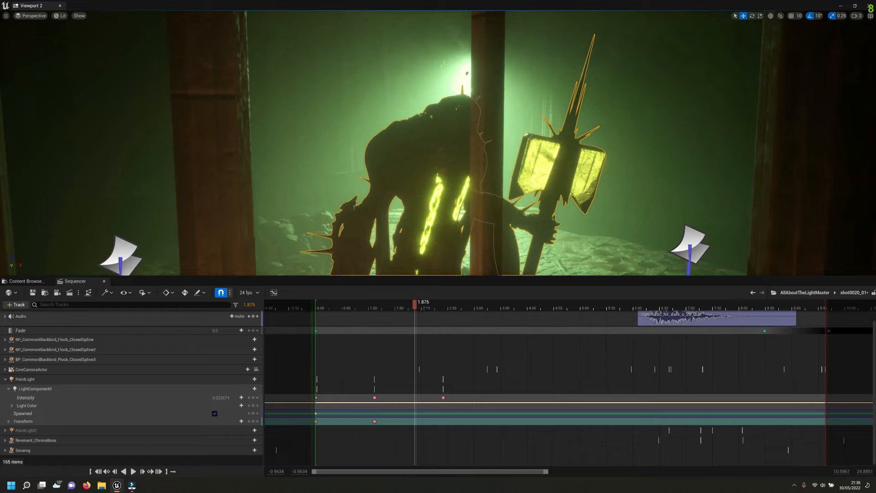
Return the playhead to 0.2083 seconds, switch the viewport to Unlit, and examine the winged statue and surrounding corridor
mouse_move(423, 307)
left_mouse_down()
mouse_move(451, 308)
mouse_move(392, 311)
mouse_move(437, 319)
mouse_move(424, 319)
left_mouse_up()
left_click_drag(366, 323, 327, 319)
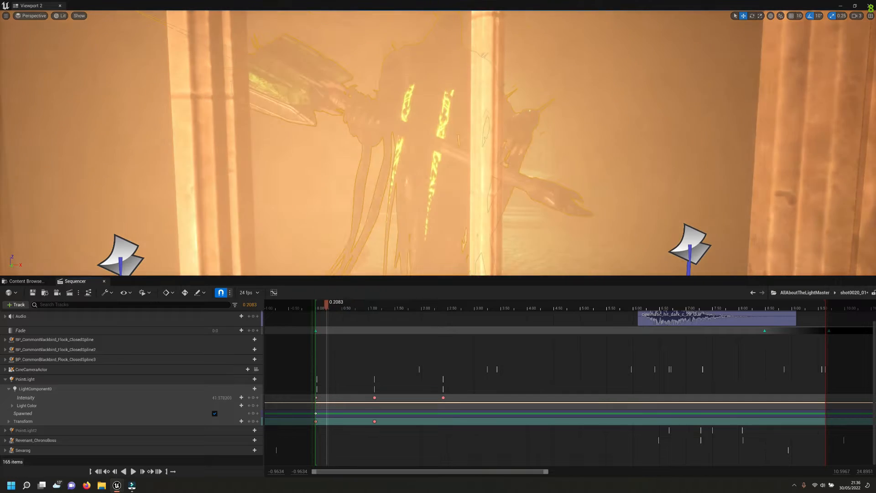
left_click(61, 16)
left_click(77, 41)
right_click_drag(471, 183, 625, 243)
key("w")
key("a")
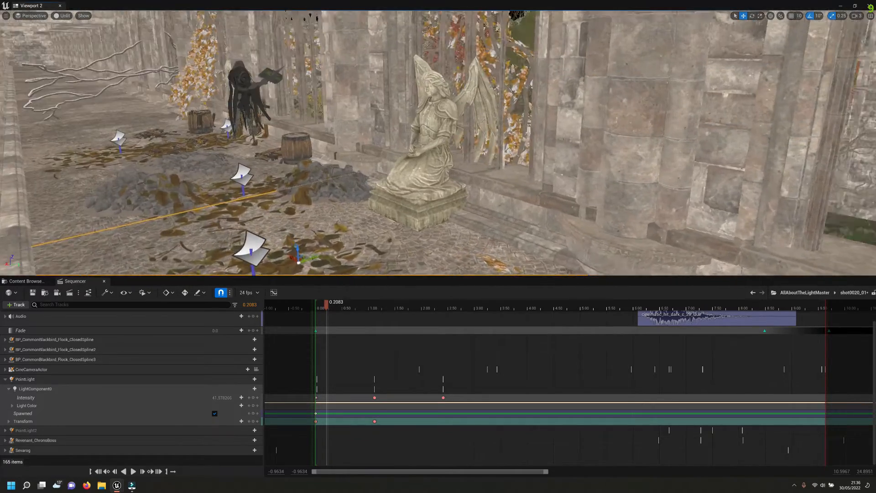
right_click_drag(438, 146, 366, 176)
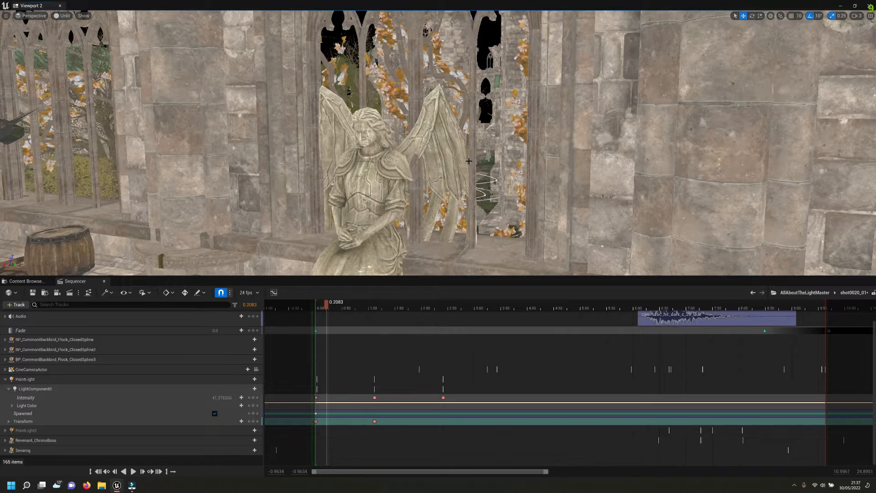
right_click_drag(374, 194, 256, 196)
key("s")
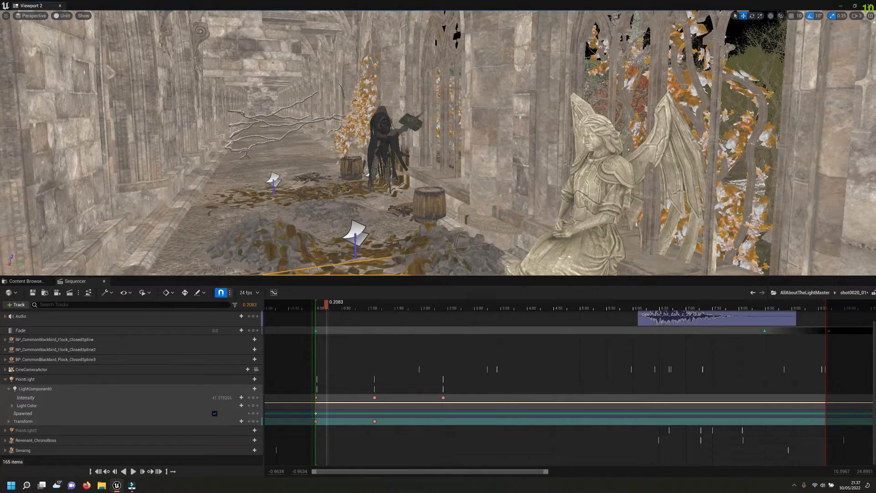
Examine the hooded character, the bearded statue and the barrels by the windows in the Unlit view
key("w")
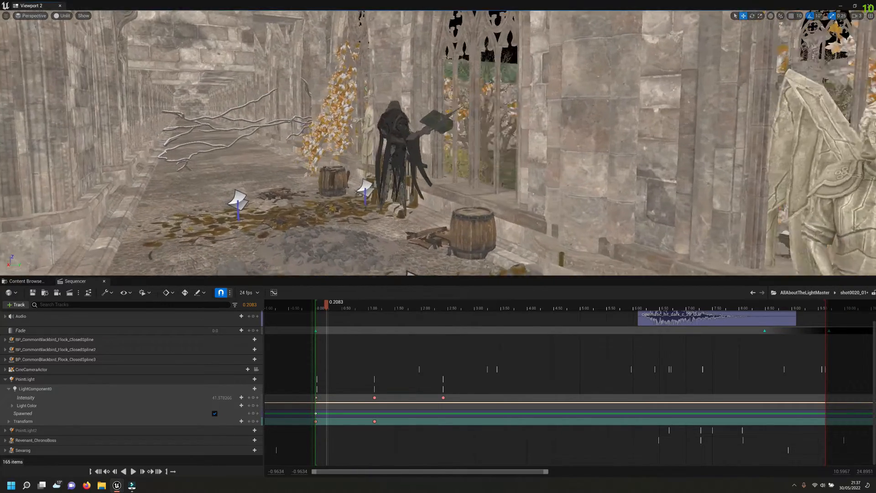
key("w")
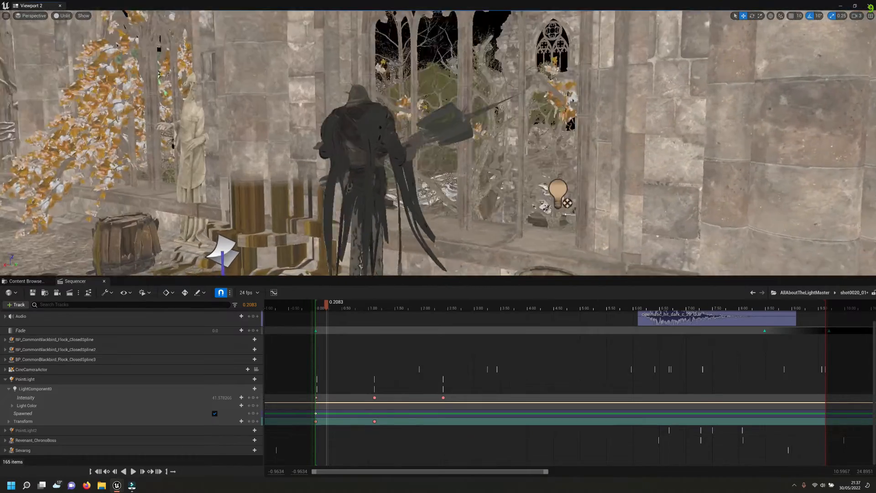
key("a")
right_click_drag(126, 260, 178, 270)
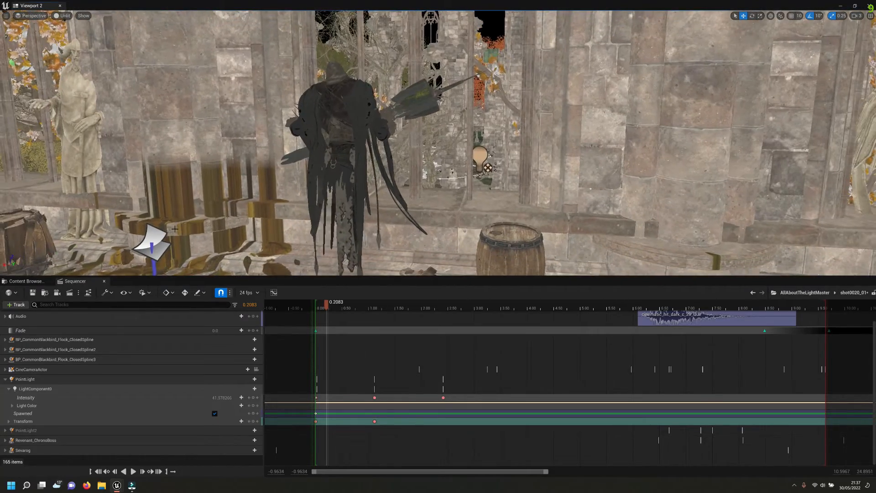
key("a")
right_click_drag(179, 223, 140, 230)
key("a")
key("s")
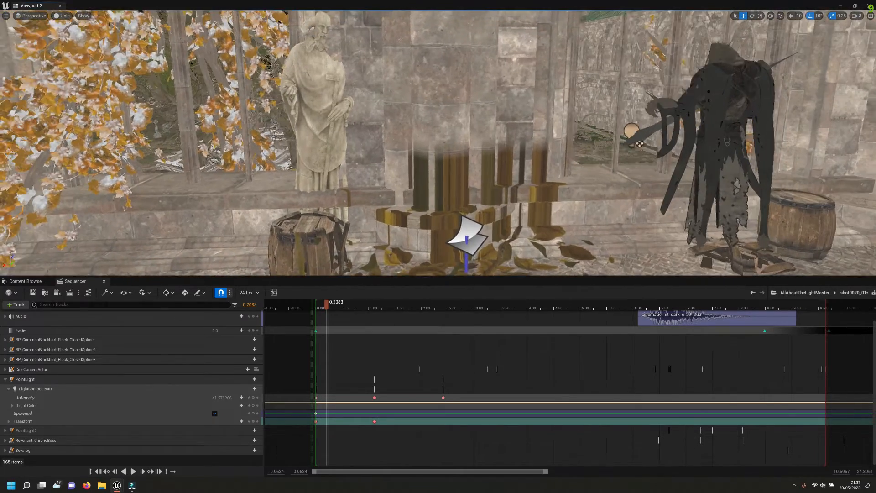
right_click_drag(293, 98, 289, 98)
key("w")
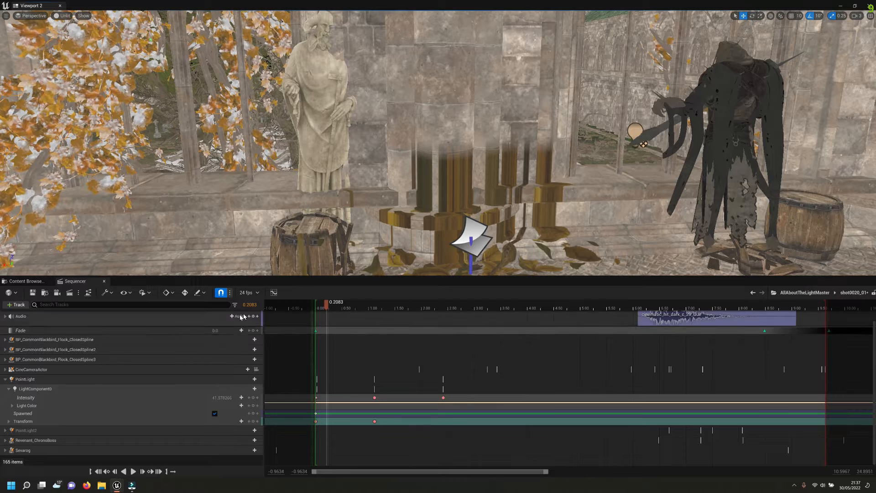
Lock the viewport to the Camera Cuts track, move the playhead to 2.25 seconds, and restore Lit shading
scroll(247, 318, "up", 2)
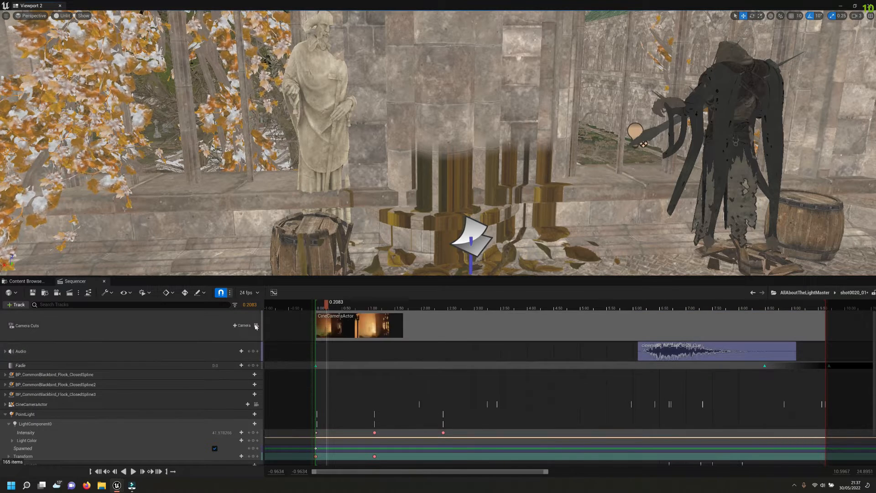
left_click(256, 326)
left_click_drag(330, 309, 435, 351)
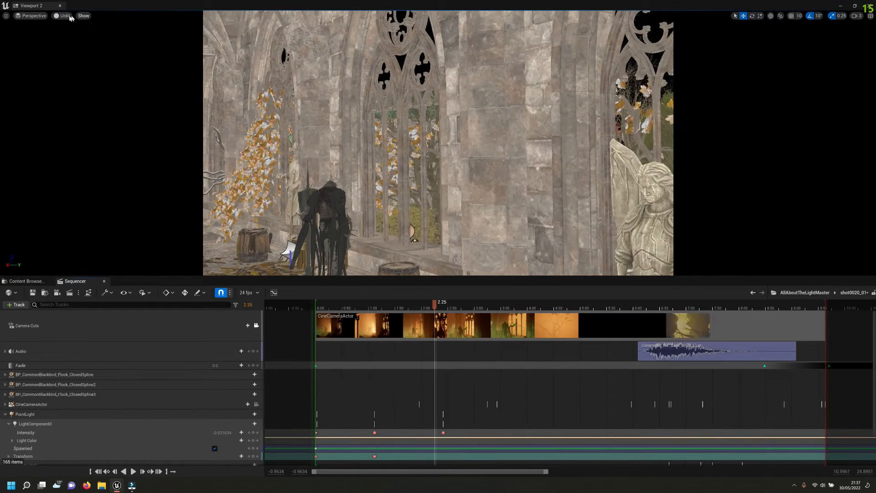
left_click(63, 15)
left_click(76, 34)
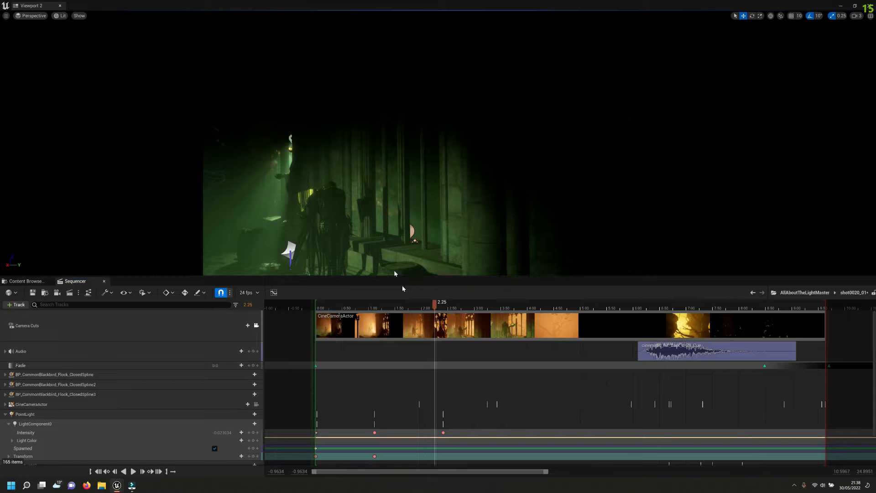
Scrub between 0.125 and 3.5 seconds through the shot camera to examine how the window light changes around the character
left_click_drag(446, 309, 493, 323)
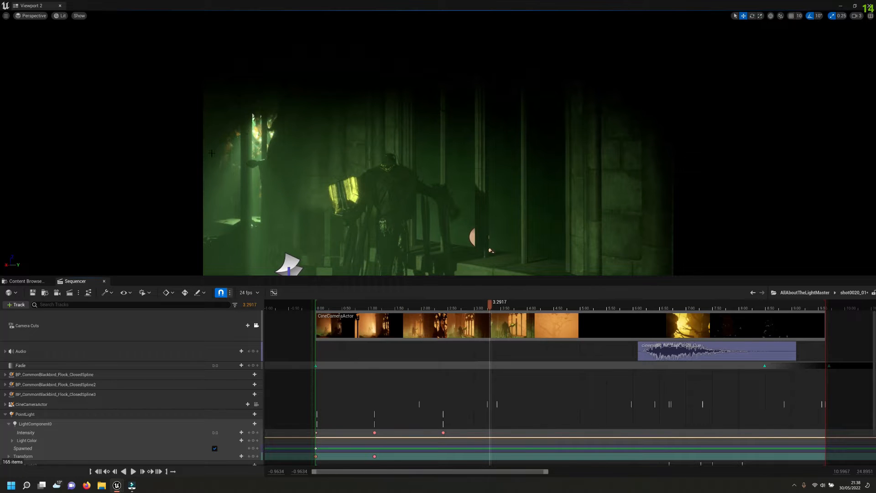
left_click_drag(491, 306, 323, 313)
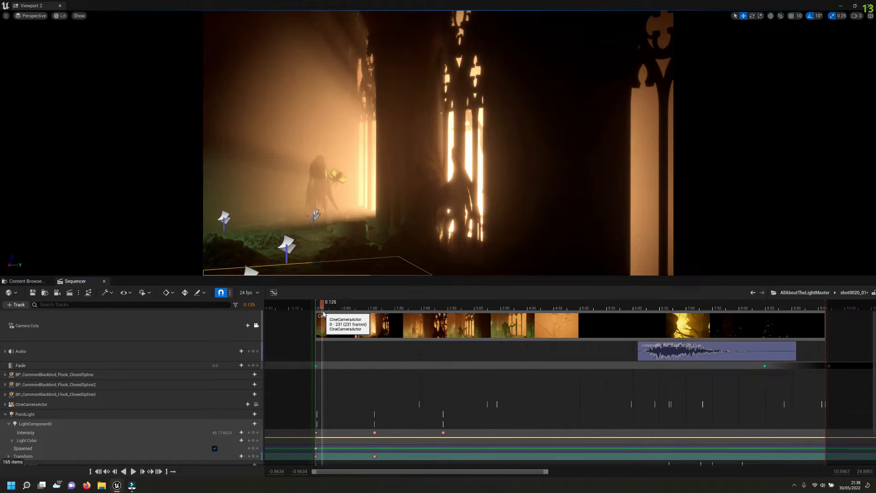
left_click_drag(327, 314, 324, 315)
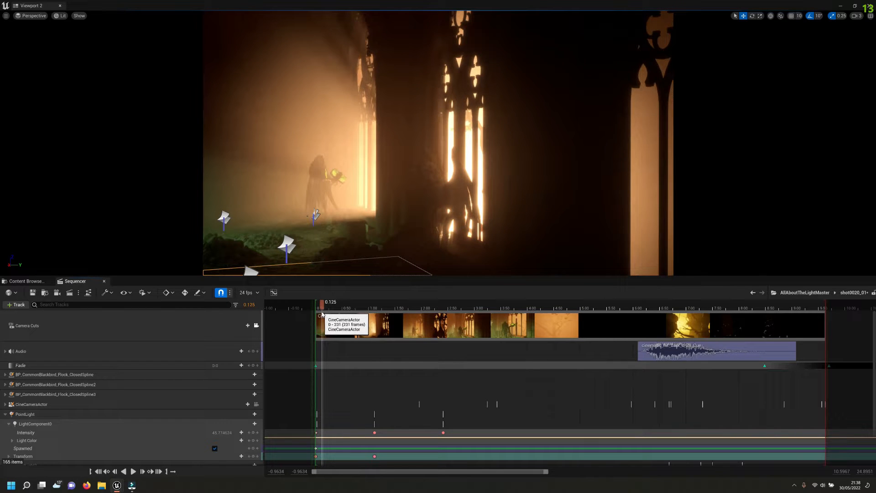
left_click_drag(325, 315, 375, 332)
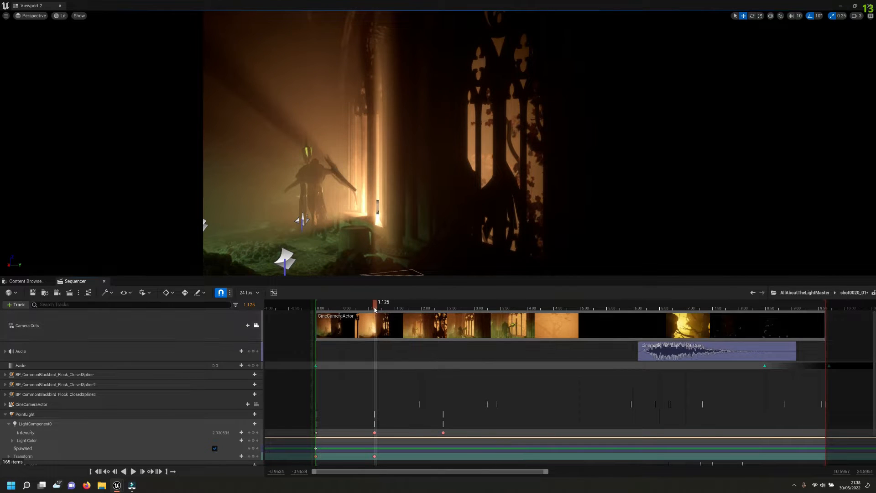
left_click_drag(391, 310, 366, 319)
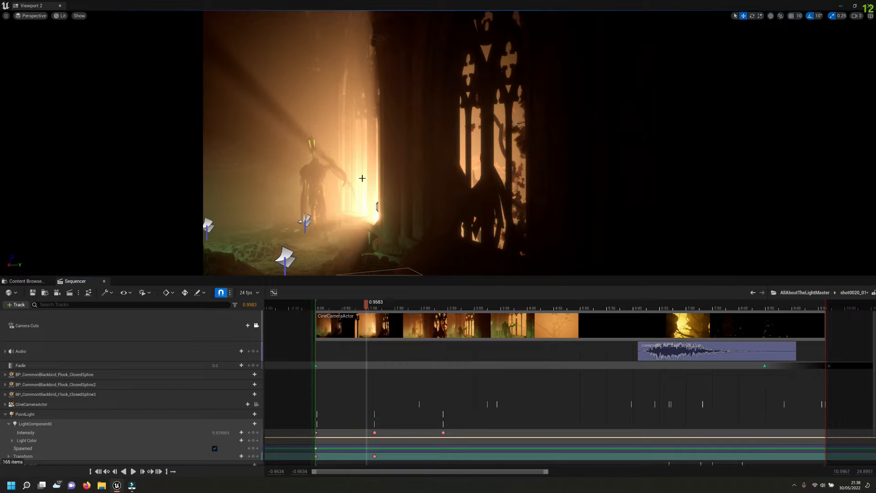
left_click_drag(403, 309, 478, 309)
key("Right")
key("Right")
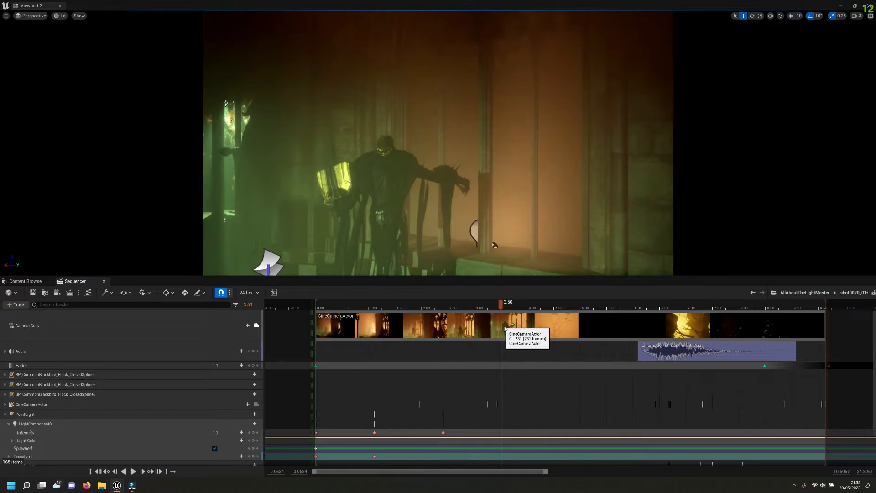
key("Left")
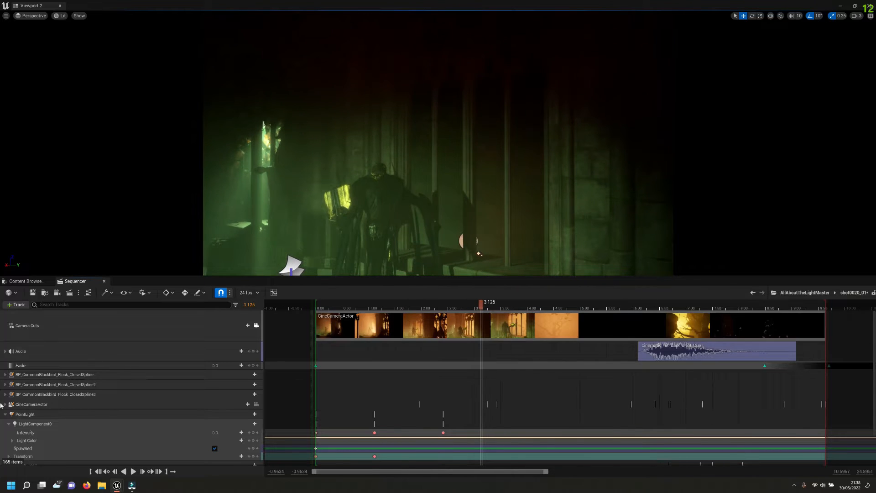
Expand the Sevarog track in the sequence to show its Animation, Spawned and Transform rows
scroll(28, 436, "down", 2)
left_click(5, 450)
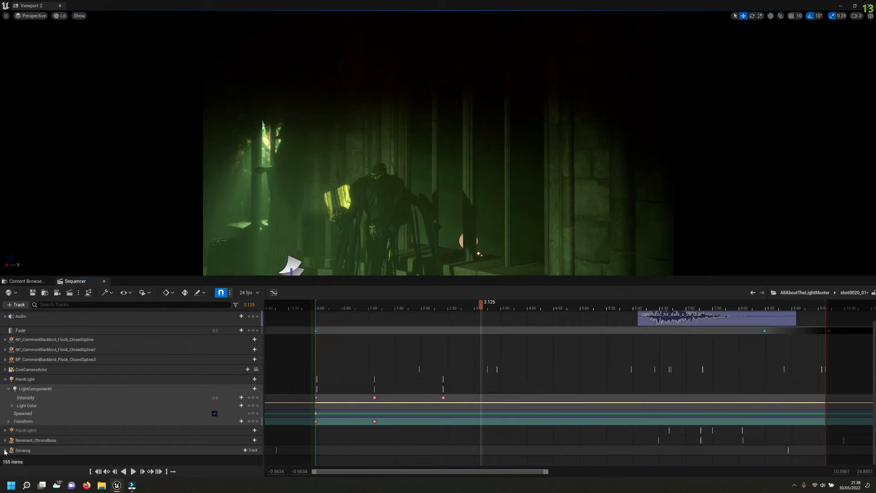
scroll(83, 412, "down", 2)
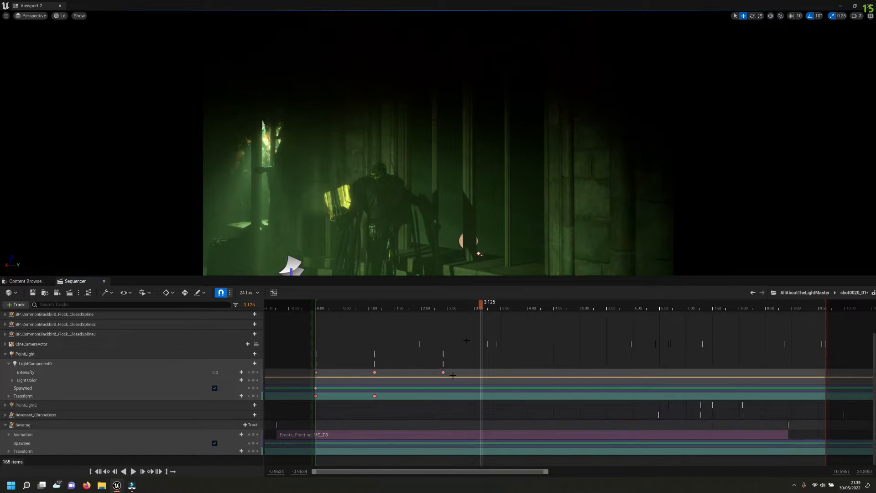
Scrub the shot through the camera from its opening to 6.875 seconds to review the lighting up to the backlit branches
left_click_drag(465, 310, 346, 315)
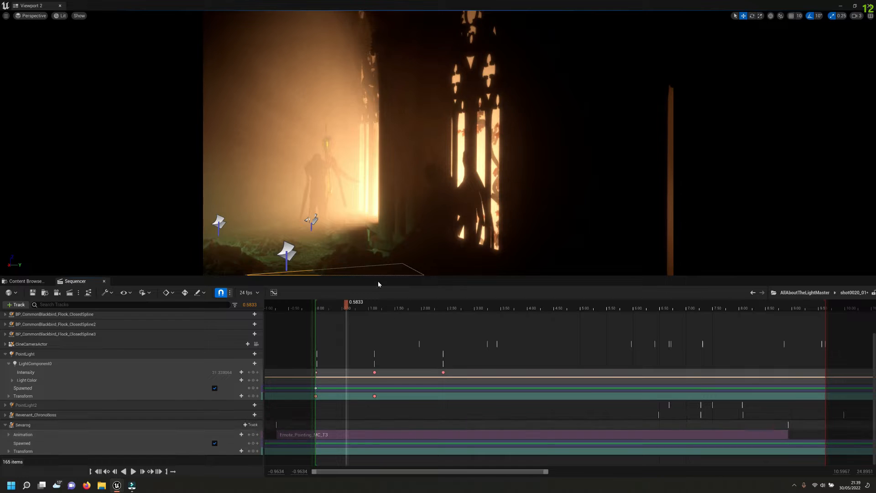
left_click_drag(352, 309, 507, 343)
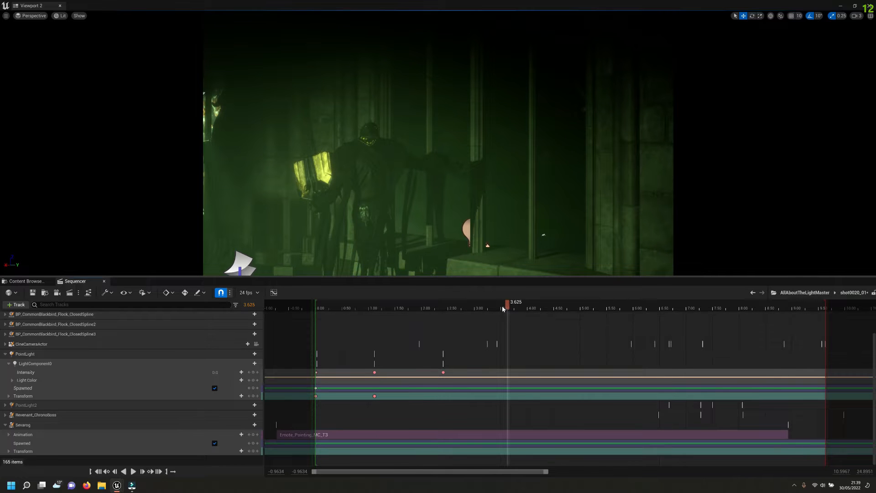
left_click_drag(504, 309, 333, 308)
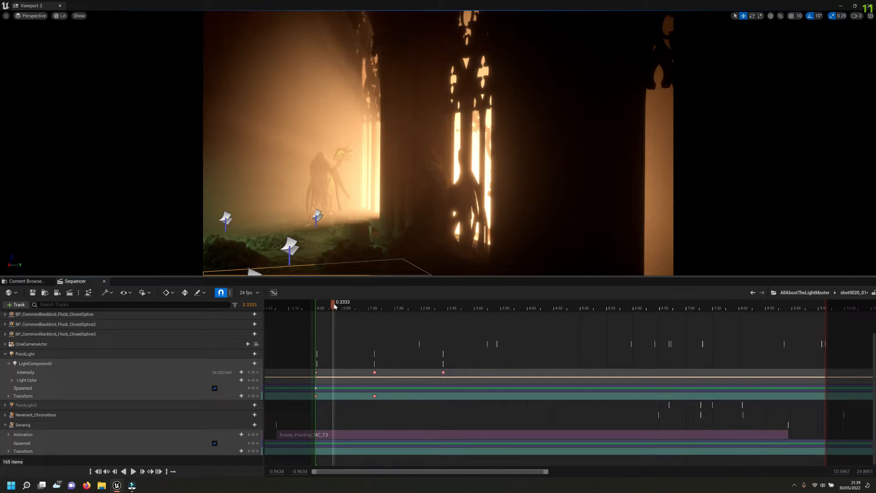
left_click_drag(352, 307, 675, 377)
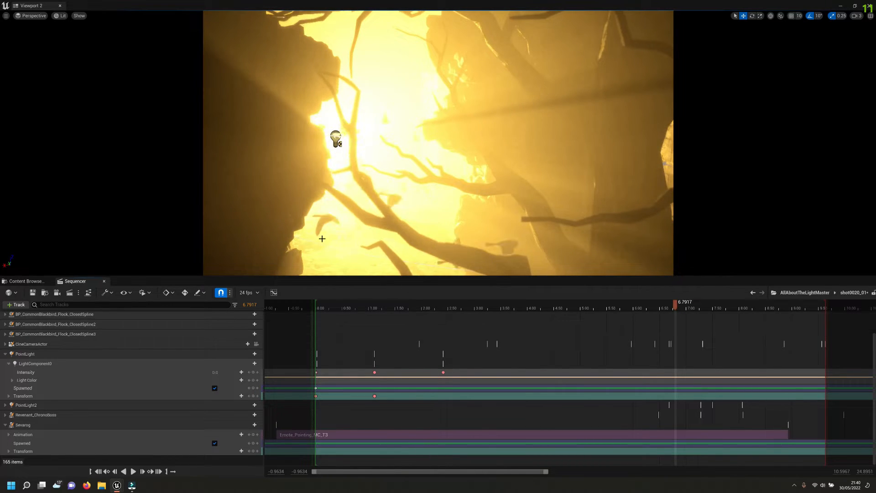
mouse_move(684, 309)
left_mouse_down()
mouse_move(709, 310)
mouse_move(680, 316)
left_mouse_up()
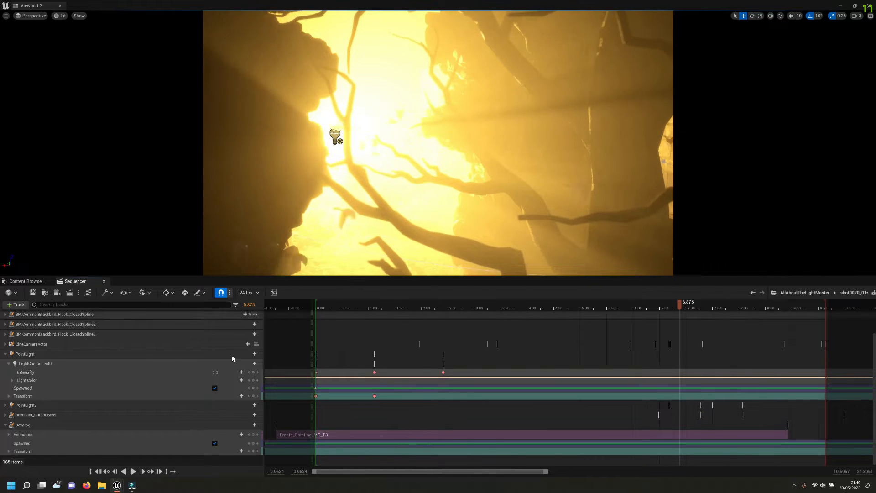
Switch the viewport to Unlit shading and unlock it from the Camera Cuts track at 6.875 seconds
left_click(62, 15)
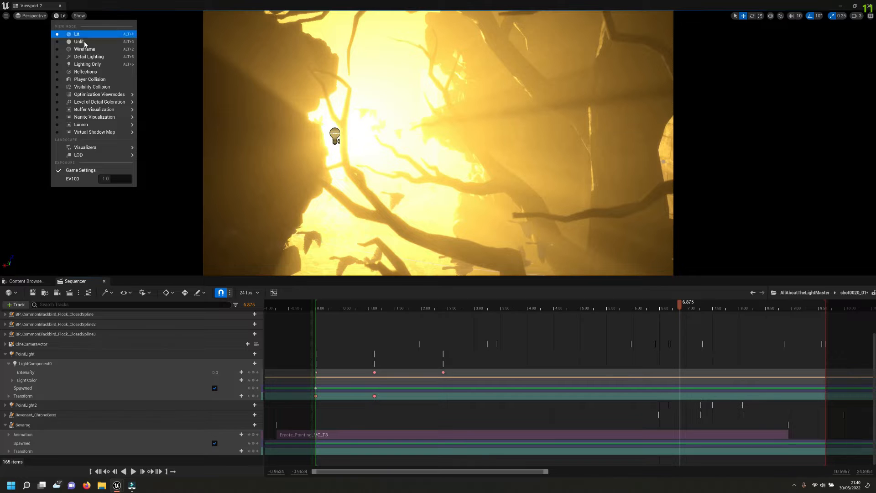
left_click(85, 43)
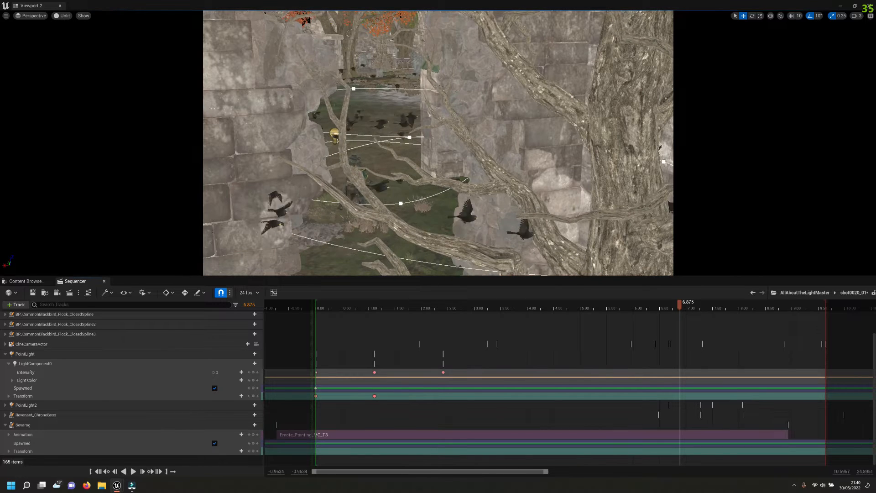
scroll(251, 331, "up", 3)
left_click(252, 331)
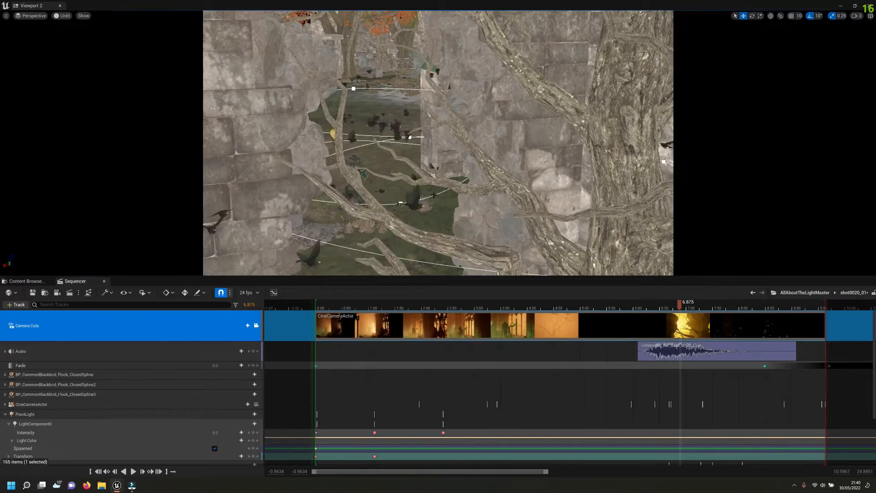
left_click(256, 326)
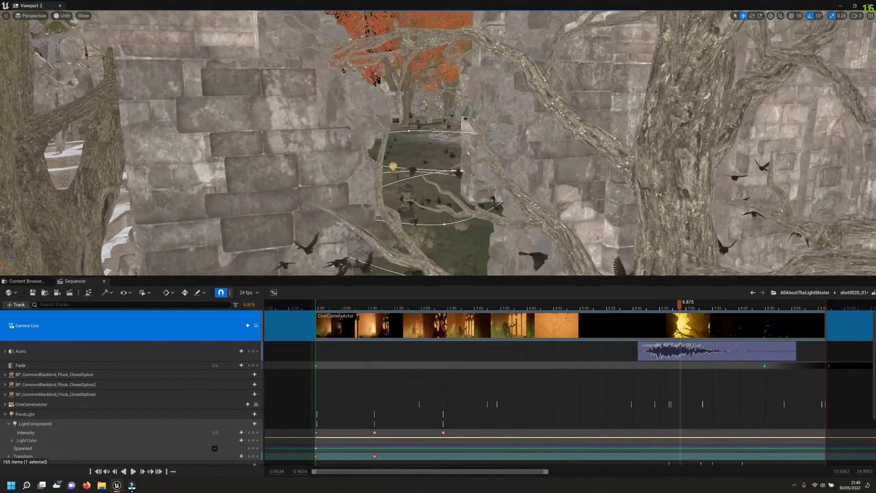
Fly through the wall opening to the character under the point light at camera speed 5 and select the Revenant_Chronoboss track
key("w")
right_click_drag(438, 146, 411, 161)
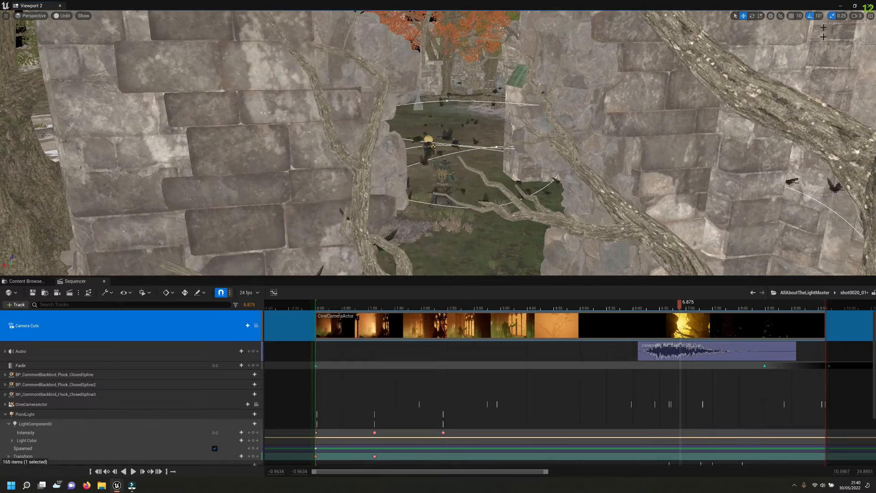
left_click(857, 15)
key("w")
right_click_drag(474, 194, 567, 153)
key("w")
scroll(143, 332, "down", 3)
left_click(58, 415)
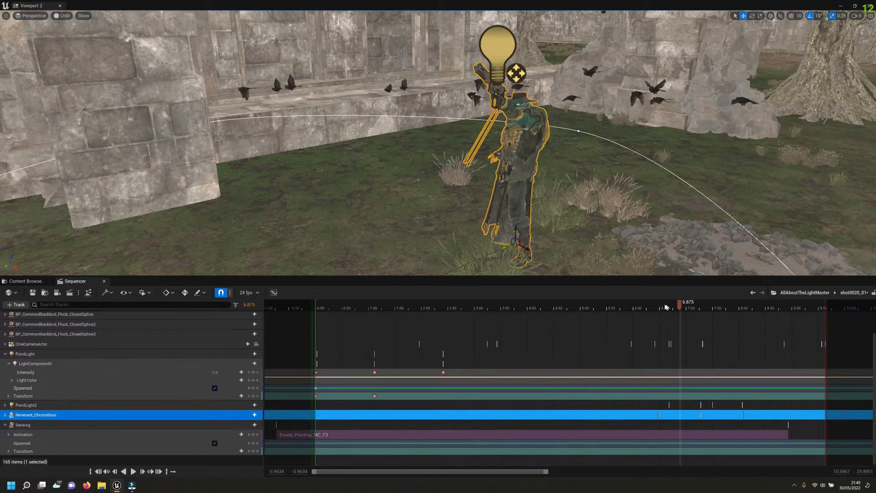
Scrub around 6.7 seconds to study the Revenant's motion, restore Lit shading, and continue scrubbing to 8.4167 seconds to examine its light
left_click_drag(658, 311, 671, 318)
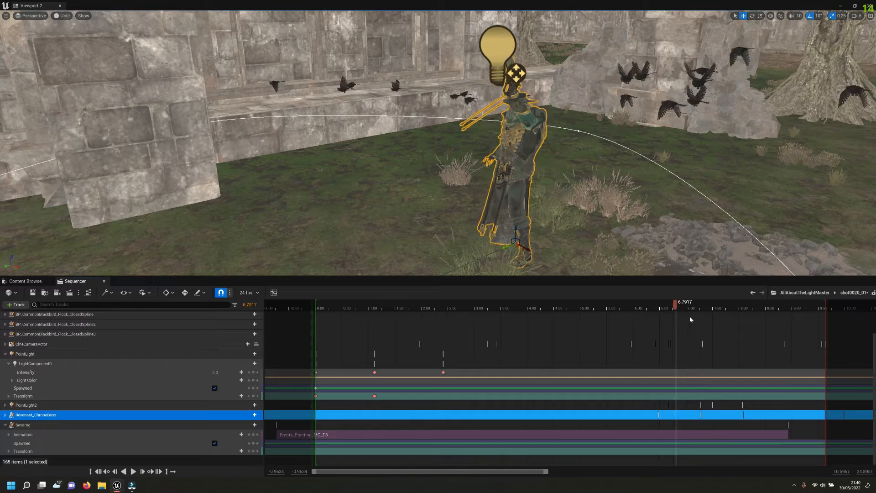
left_click_drag(729, 325, 671, 325)
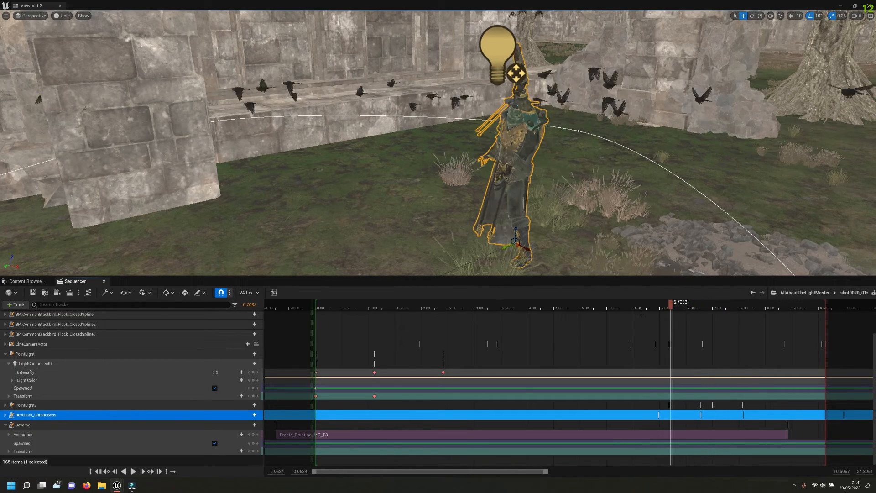
left_click(67, 15)
left_click(77, 36)
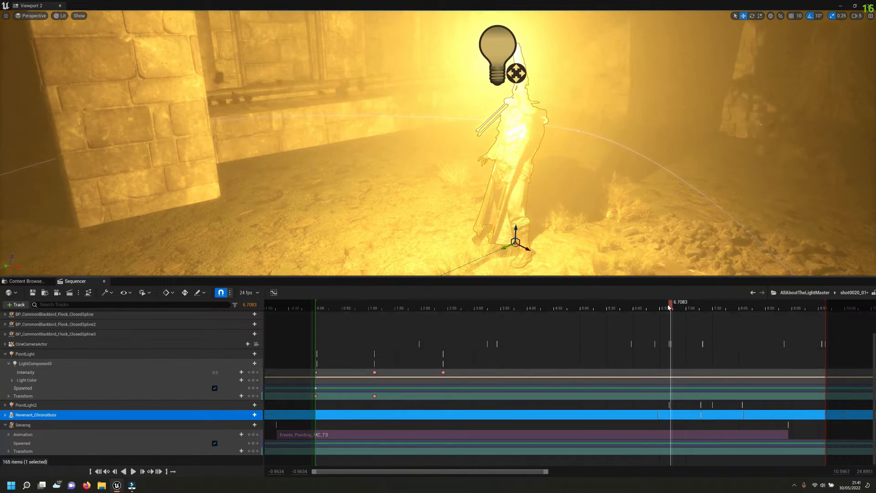
left_click_drag(654, 308, 763, 341)
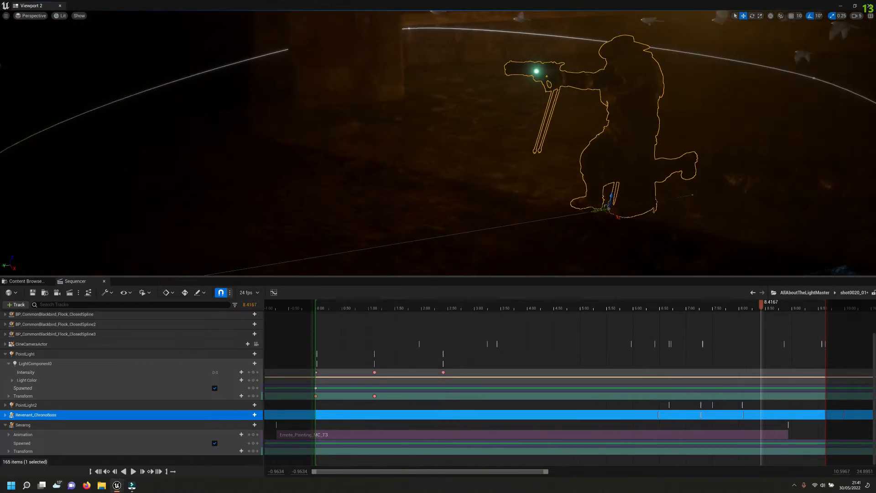
Switch to Unlit shading and fly around the courtyard to examine the Revenant and the bird flocks on their splines
right_click_drag(438, 143, 505, 137)
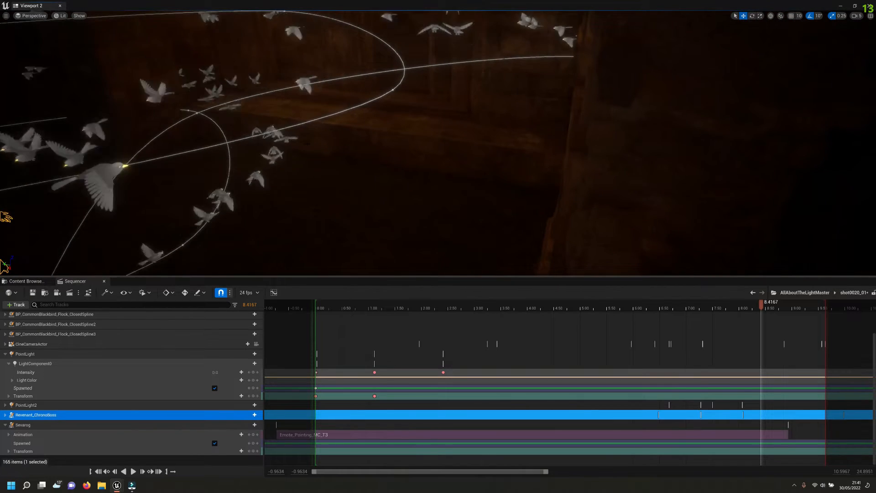
left_click(60, 17)
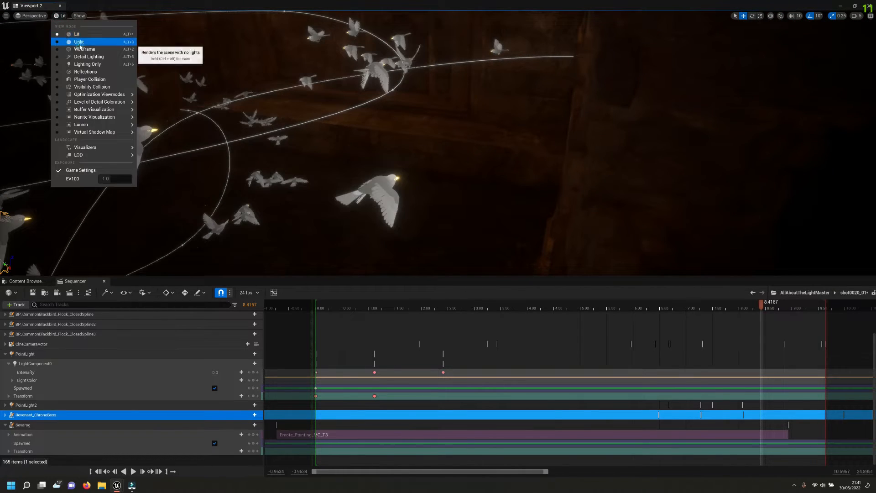
left_click(79, 42)
key("s")
right_click_drag(575, 177, 547, 181)
key("w")
key("a")
key("w")
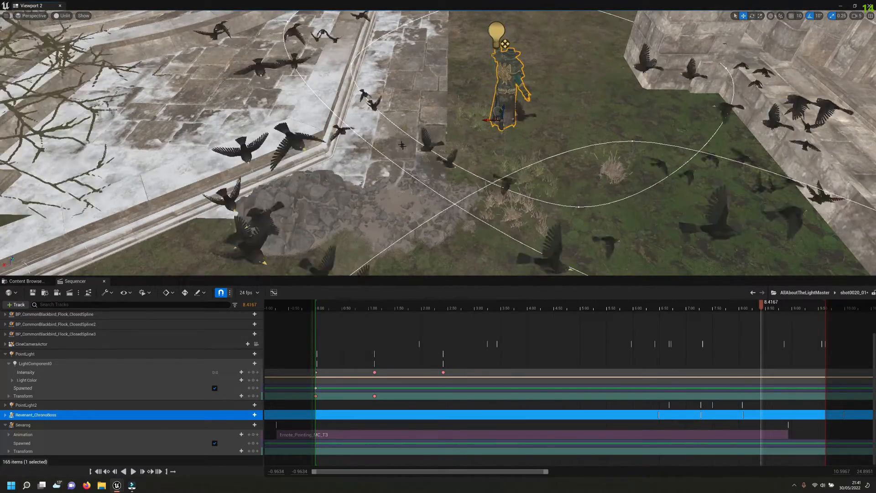
Restore Lit shading to examine the darkened courtyard and return the view to the shot camera's position through Camera Cuts
left_click(62, 15)
left_click(69, 28)
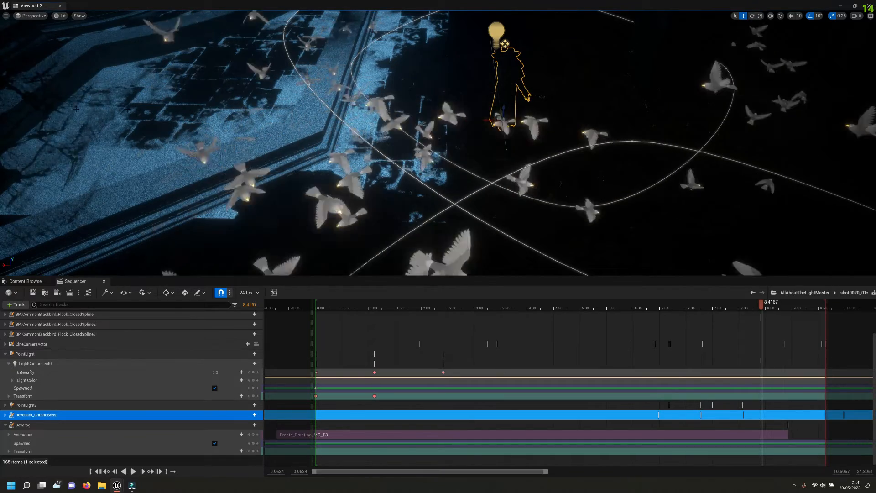
scroll(264, 333, "up", 3)
left_click(256, 325)
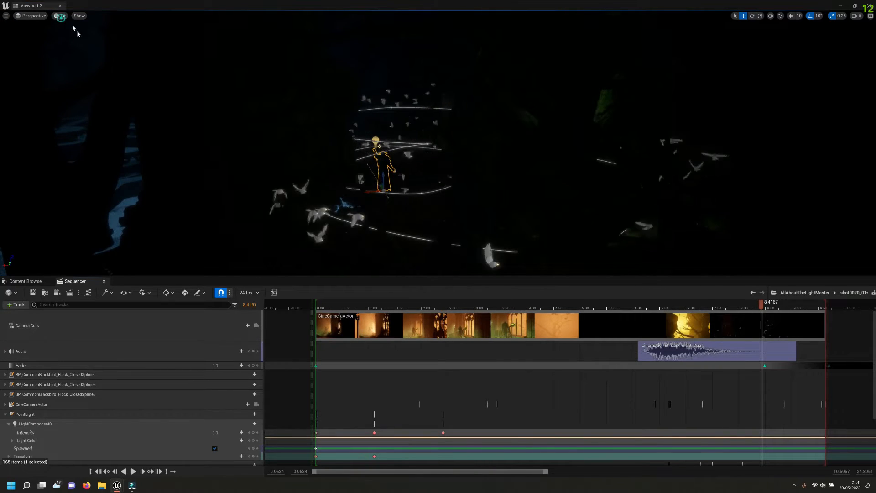
Switch to Unlit shading and pull back behind the cine camera to examine its placement relative to the wall opening
left_click(61, 15)
left_click(74, 42)
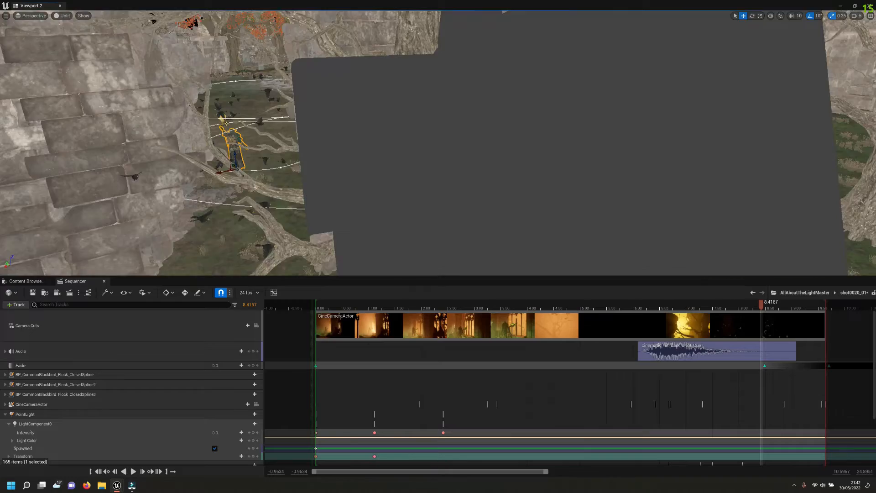
right_click_drag(576, 145, 448, 149)
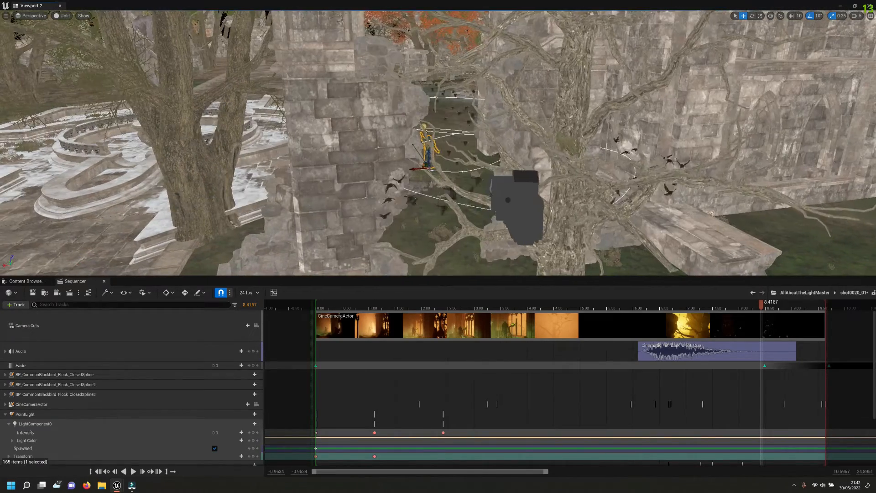
Lock the viewport to the Camera Cuts track again and restore Lit shading
left_click(256, 326)
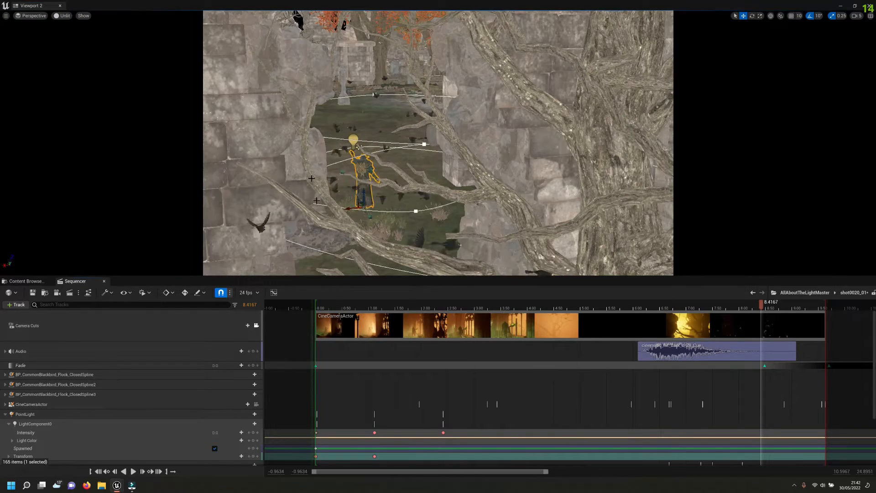
left_click(63, 15)
left_click(79, 42)
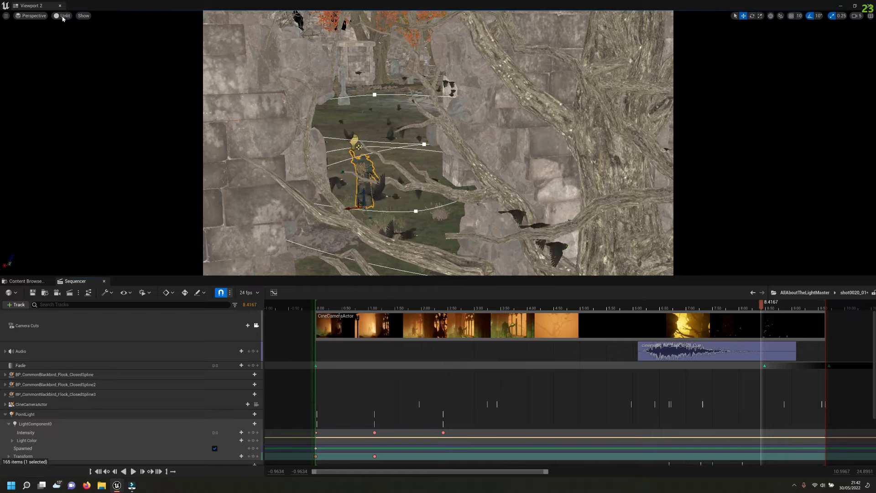
left_click(61, 15)
left_click(77, 34)
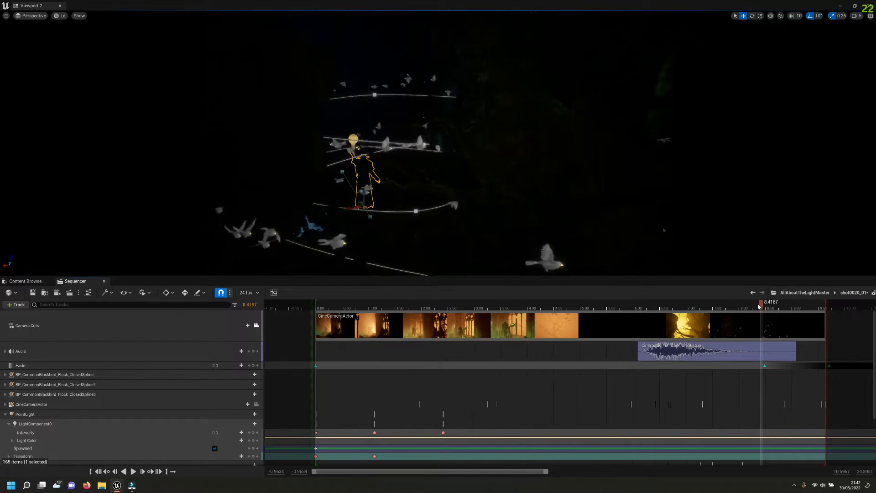
Move through the shot camera view from 6.375 to 8.625 seconds to review the light burst behind the branches and its fade-out
left_click_drag(711, 305, 660, 306)
key("Right")
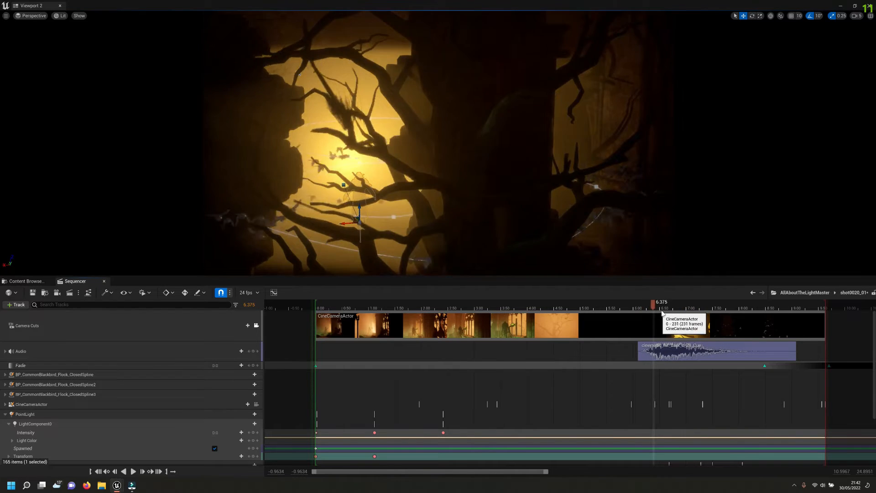
key("Right")
key("Right")
key("Right")
key("Right")
key("Right")
key("Right")
key("Right")
key("Right")
key("Right")
key("Right")
key("Right")
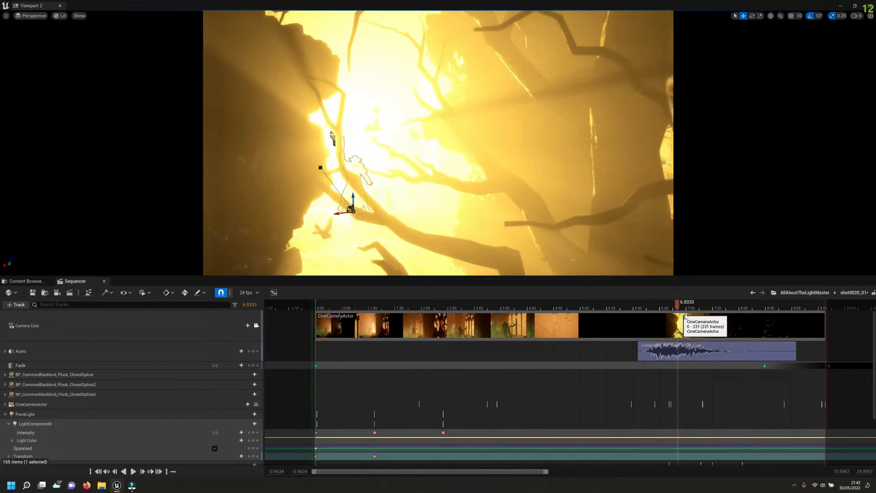
key("Right")
key("Right")
key("Right")
key("Right")
key("Right")
key("Right")
key("Right")
key("Right")
key("Right")
key("Right")
key("Right")
key("Right")
key("Right")
key("Right")
key("Right")
key("Right")
key("Right")
key("Right")
key("Right")
key("Right")
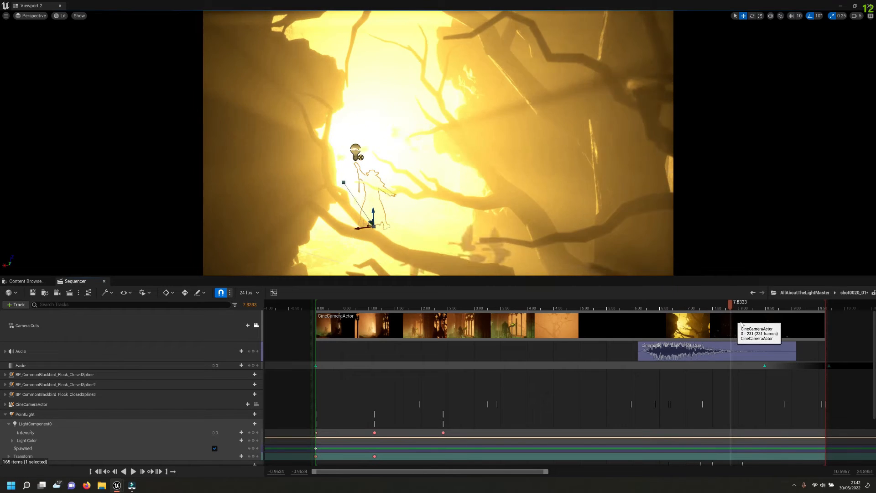
key("Right")
key("Right")
key("Right")
key("Right")
key("Right")
key("Right")
key("Right")
key("Right")
key("Right")
key("Right")
key("Right")
key("Right")
key("Right")
key("Right")
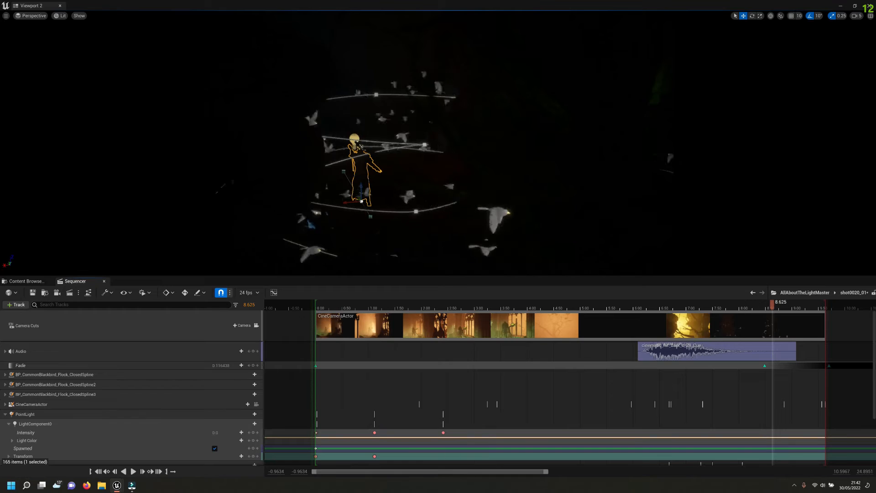
Switch to Unlit shading, leave the shot camera, and fly into the stone corridor to examine the Sevarog character
left_click(74, 43)
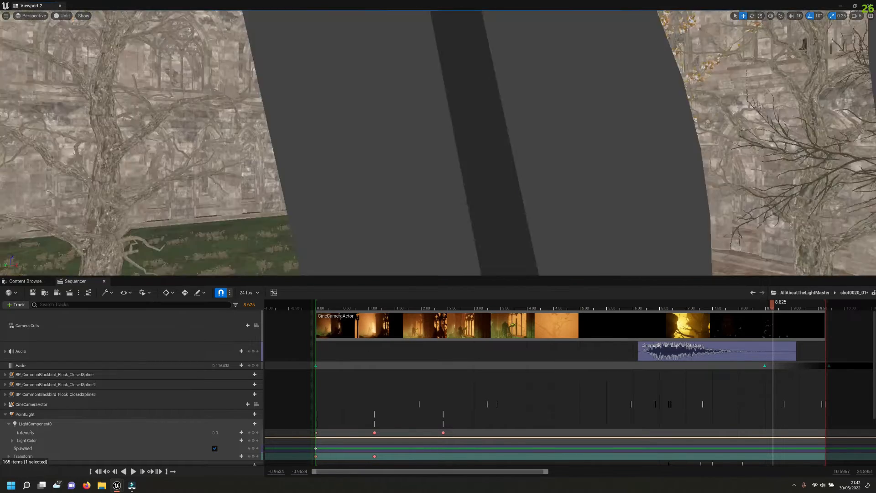
right_click_drag(438, 143, 525, 142)
key("w")
key("s")
key("w")
key("s")
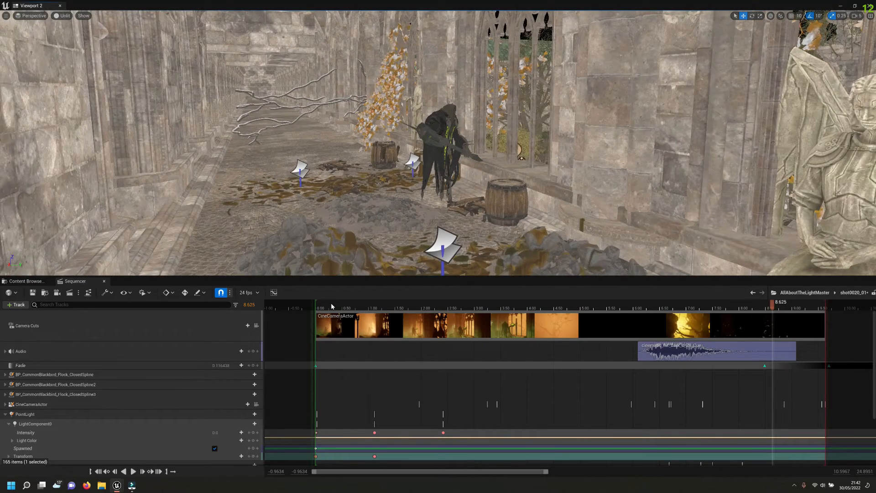
Lock the view to Camera Cuts at the shot's opening in Lit shading and scrub from 0.0833 to 2.50 seconds to review the window light
left_click(332, 306)
left_click(257, 326)
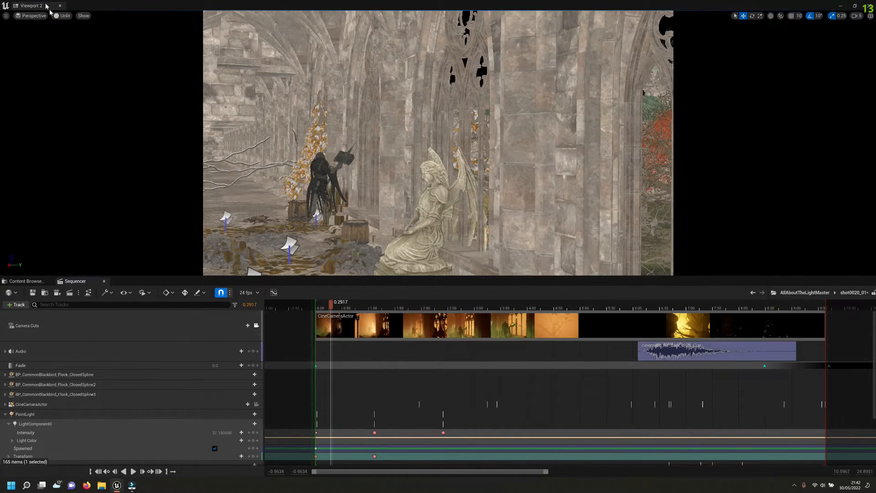
left_click(65, 17)
left_click(69, 33)
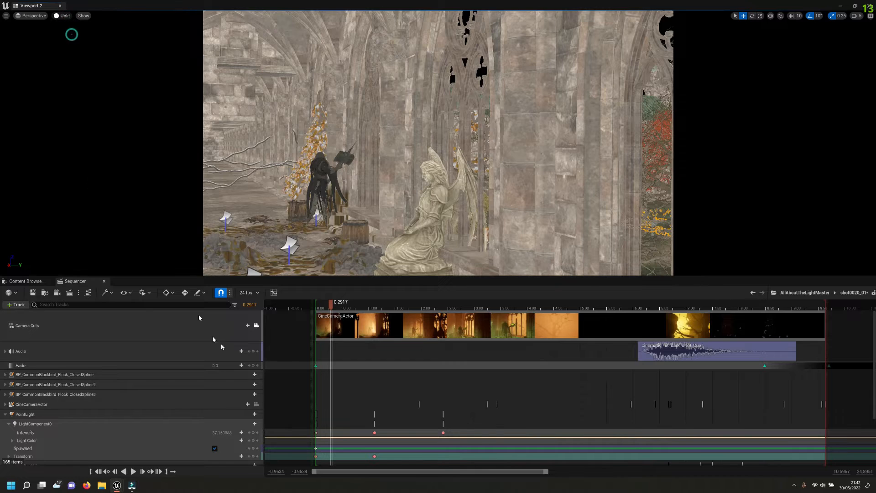
left_click_drag(328, 309, 322, 309)
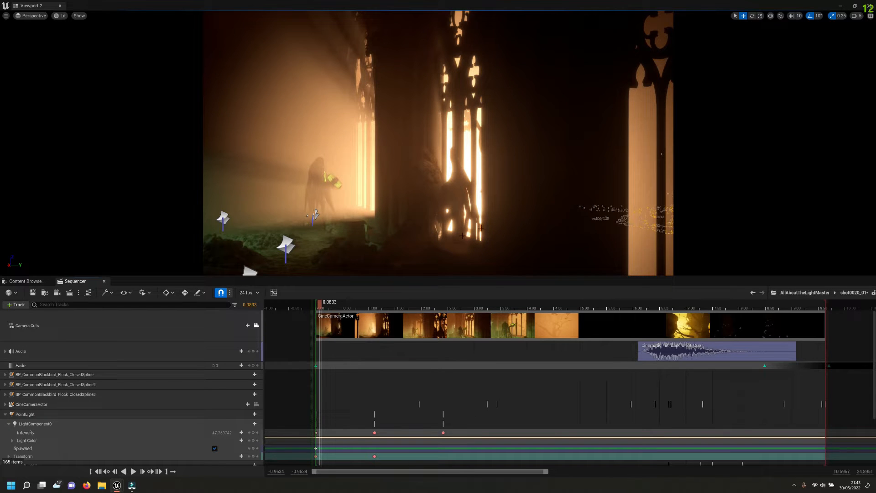
left_click_drag(327, 306, 451, 343)
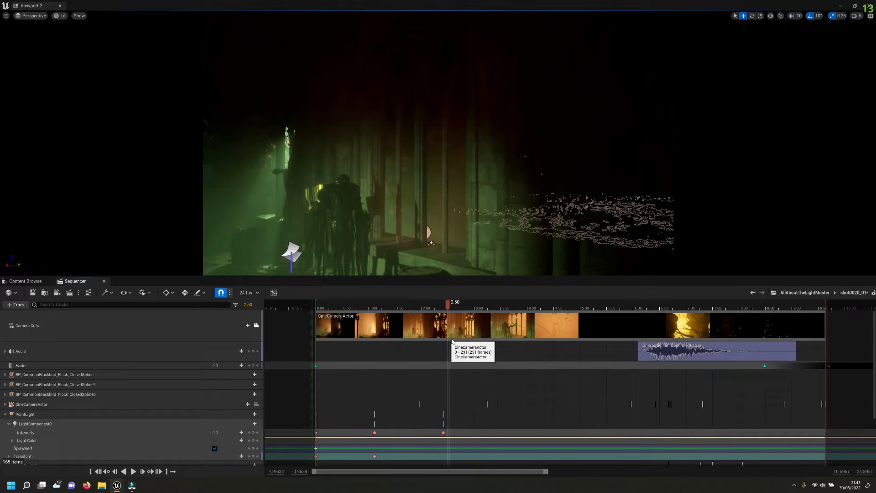
Return to the AllAboutTheLightMaster sequence, move the playhead to 9.9583 seconds, and open shot0010_01
left_click(805, 292)
scroll(429, 401, "down", 2)
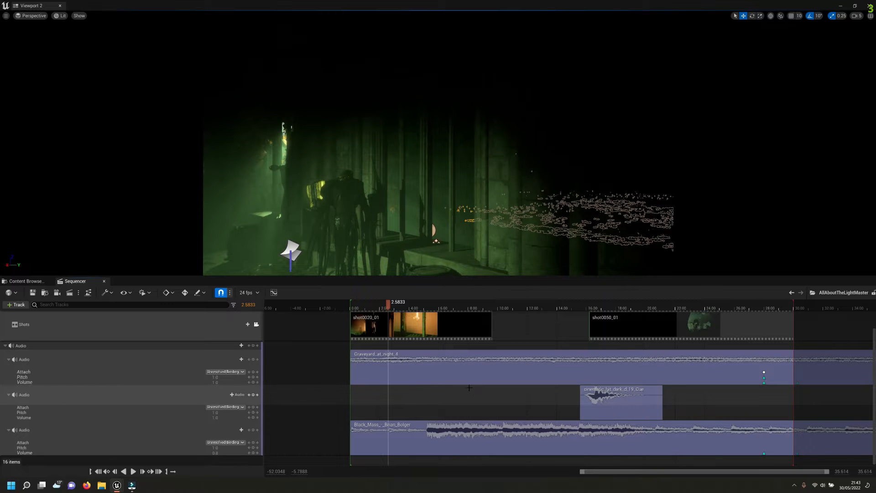
scroll(735, 328, "up", 3)
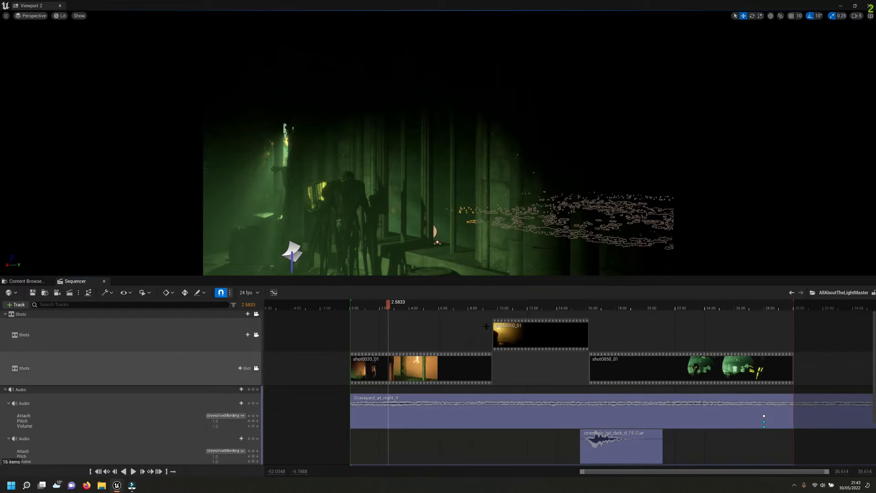
left_click(421, 305)
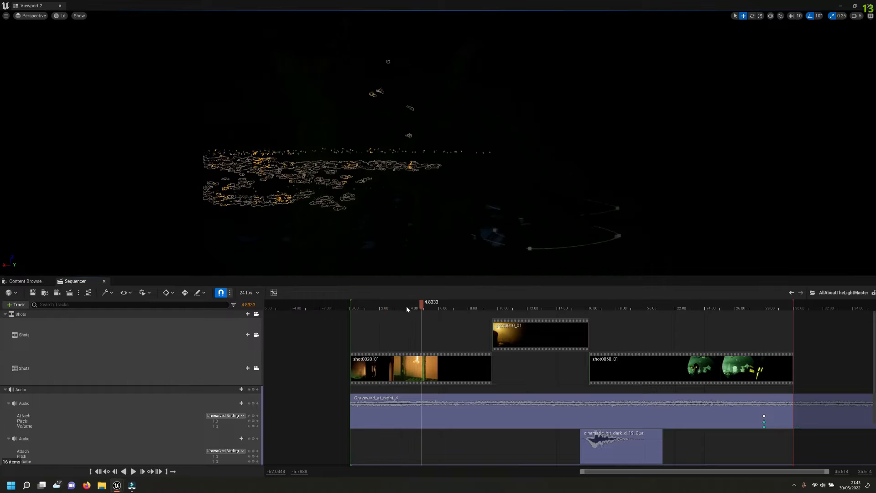
left_click(498, 305)
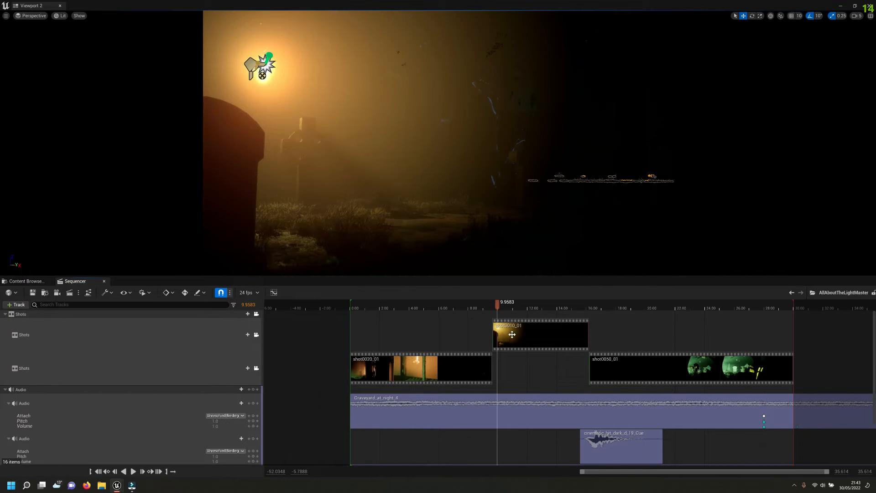
double_click(510, 334)
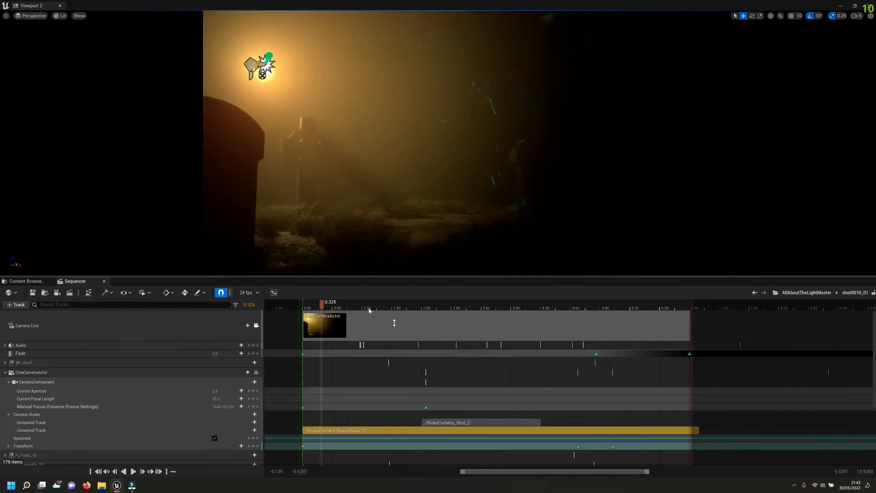
Return the playhead to the shot's start, and move it to 0.7917 seconds to review the opening lamp light
left_click(304, 309)
key("Left")
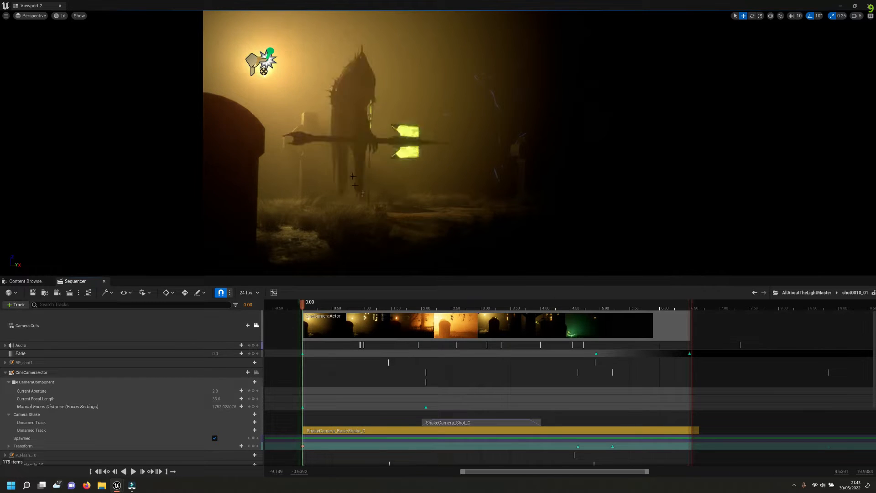
left_click(352, 305)
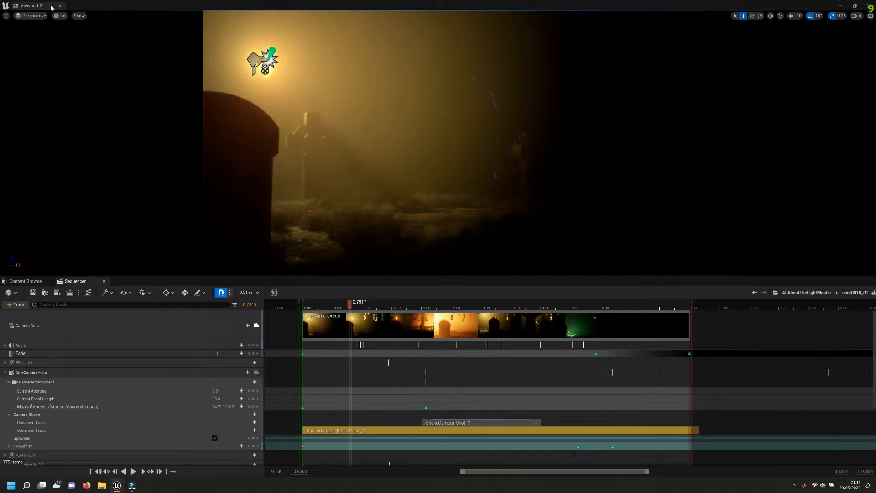
Leave the shot camera, set the camera speed to 2, and fly among the gravestones to examine the yellow light and the character
left_click(256, 326)
key("s")
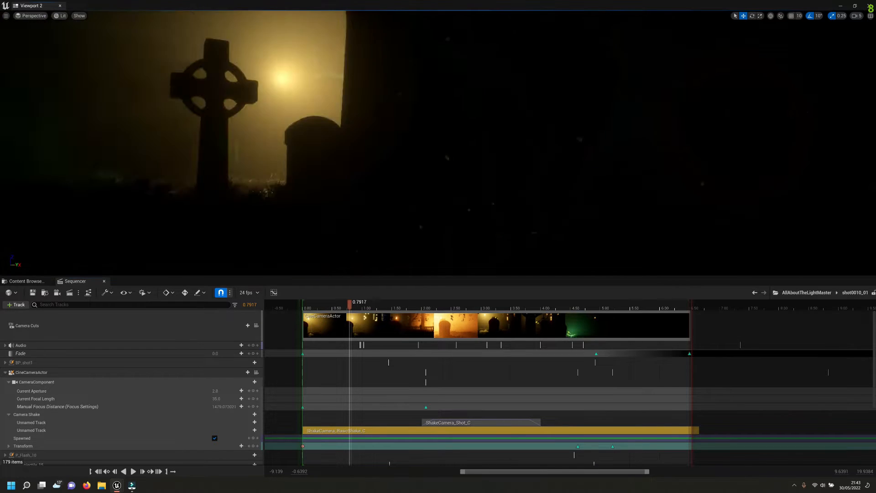
key("w")
key("w")
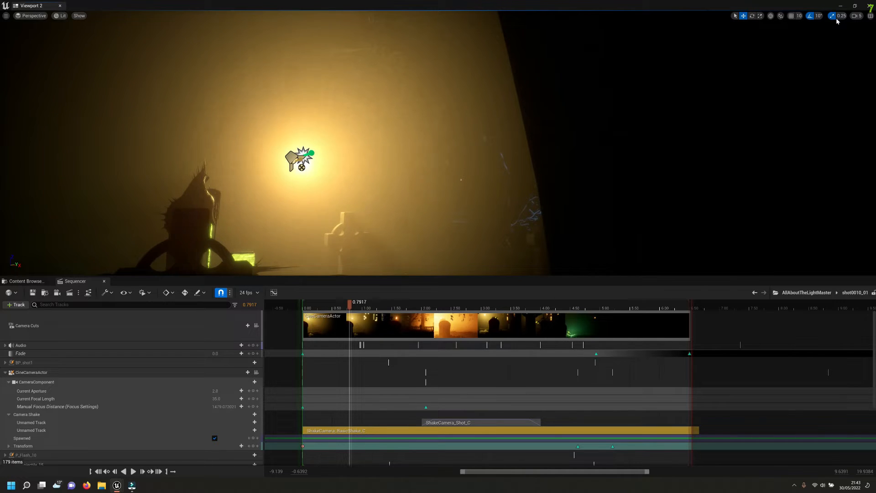
left_click(856, 16)
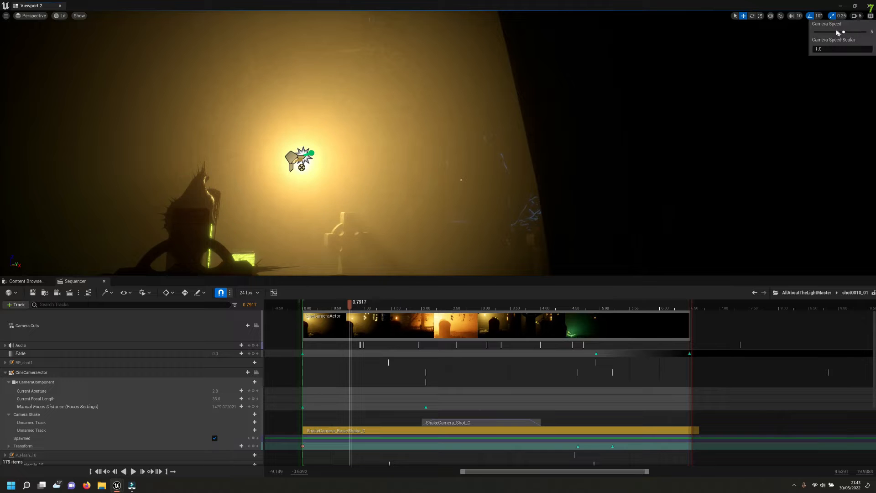
right_click(375, 297)
right_click_drag(375, 182, 352, 203)
key("w")
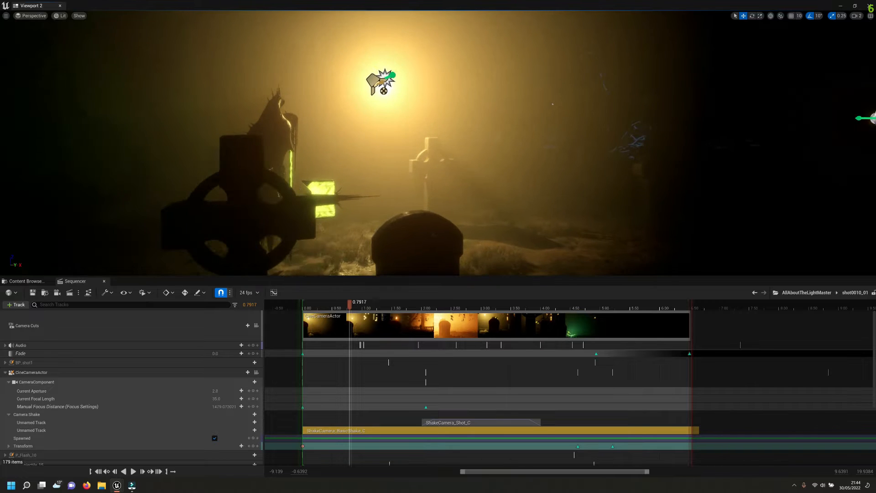
Set the camera speed to 4, switch to Unlit shading, and fly closer to pick out the Celtic cross near the lamp
left_click(857, 15)
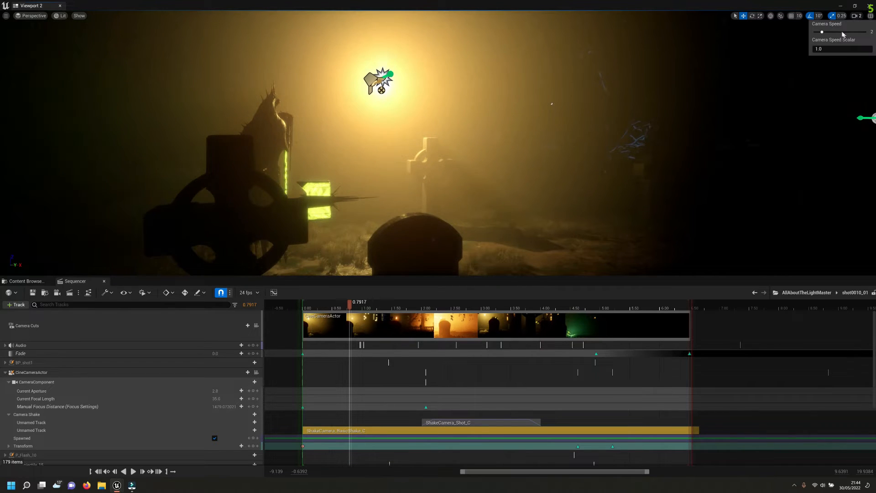
left_click(61, 18)
left_click(80, 40)
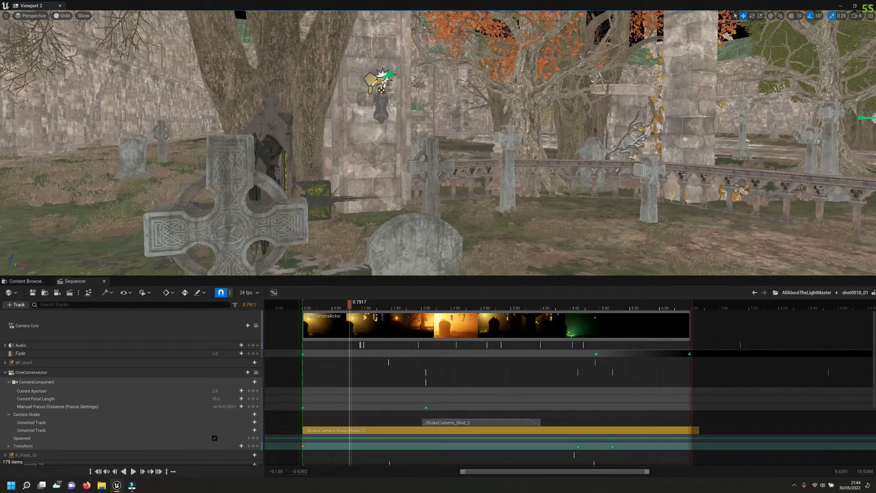
key("w")
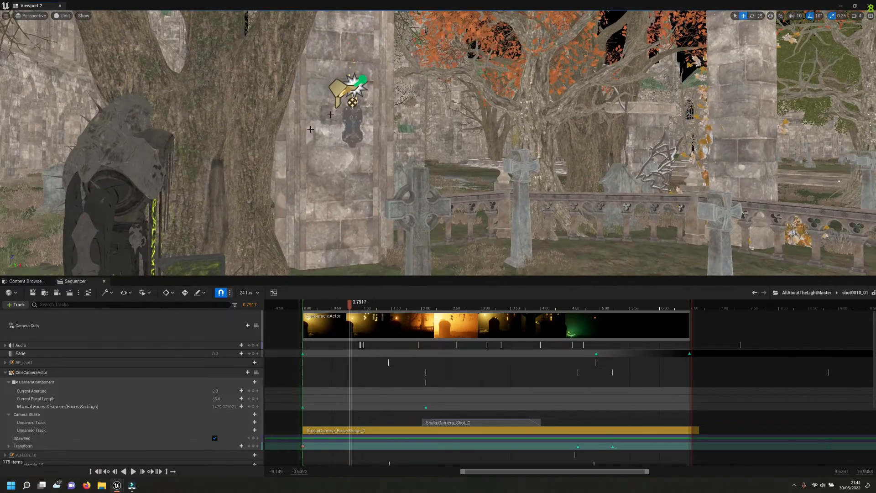
left_click(431, 207)
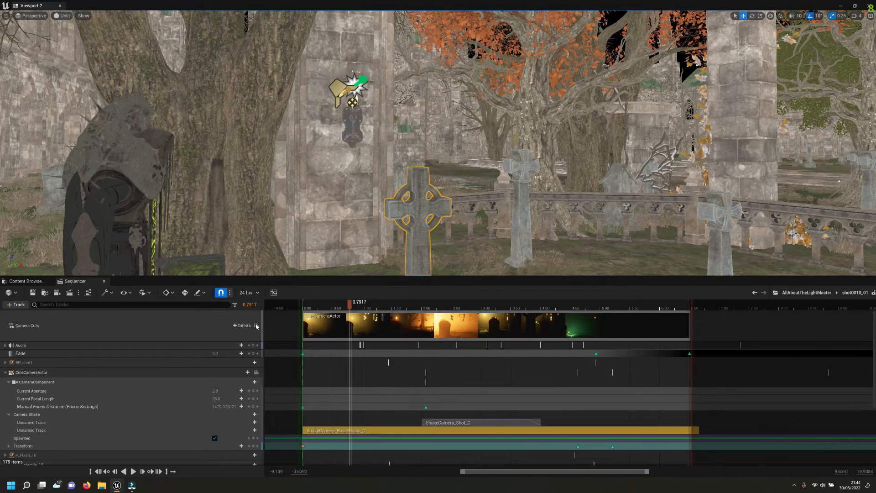
Lock the view to Camera Cuts in Lit shading and scrub from 0.7917 to 2.00 seconds to review the orange light entering the shot
left_click(257, 325)
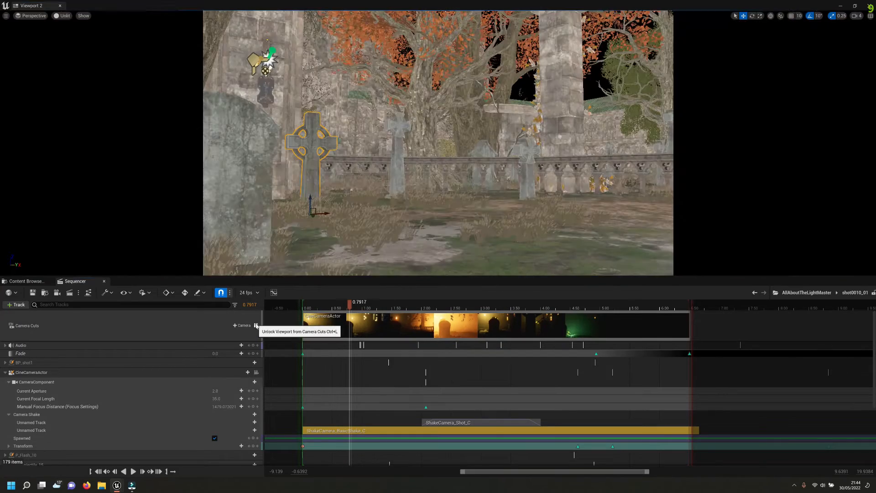
left_click(66, 17)
left_click(69, 34)
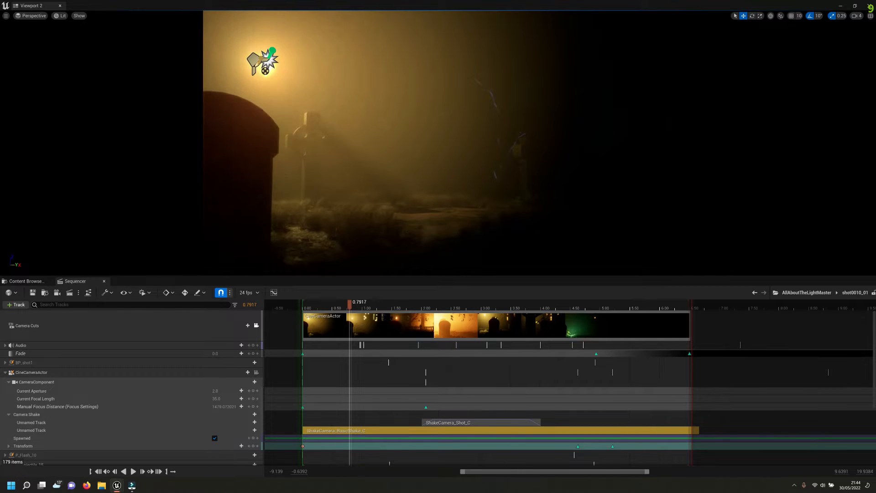
left_click_drag(347, 311, 382, 313)
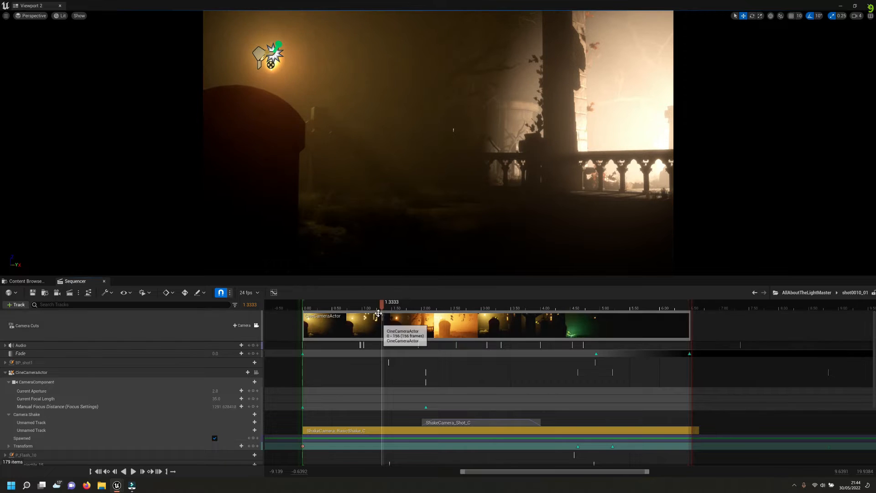
left_click_drag(404, 309, 424, 314)
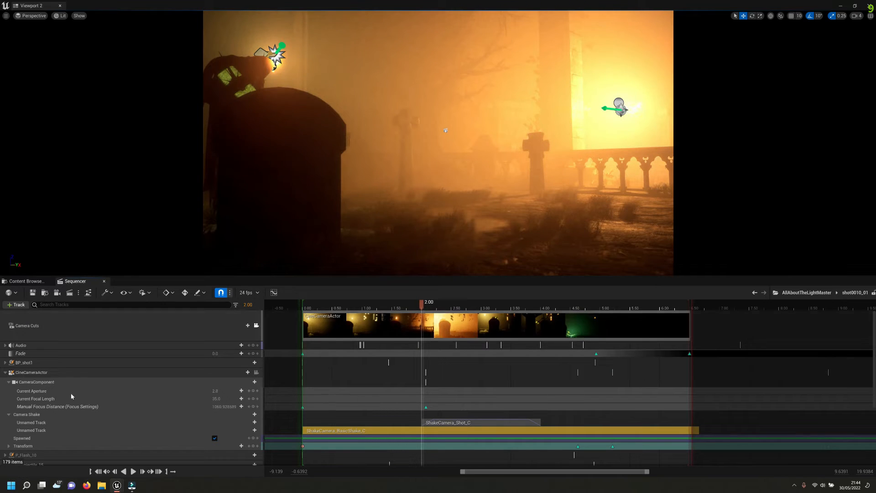
Leave the shot camera in Unlit shading and fly back over the graveyard to examine the projectile beside the stone pillar
left_click(257, 326)
left_click(60, 16)
left_click(82, 39)
key("w")
right_click_drag(411, 133, 343, 136)
key("s")
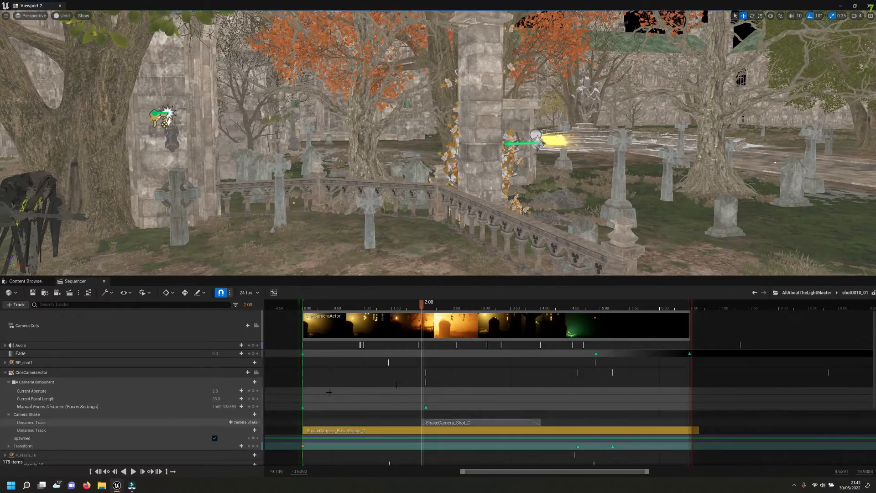
Bring the light tracks into view and scrub from 2.00 to 4.7083 seconds to follow the projectile and the character's strike
scroll(25, 406, "down", 4)
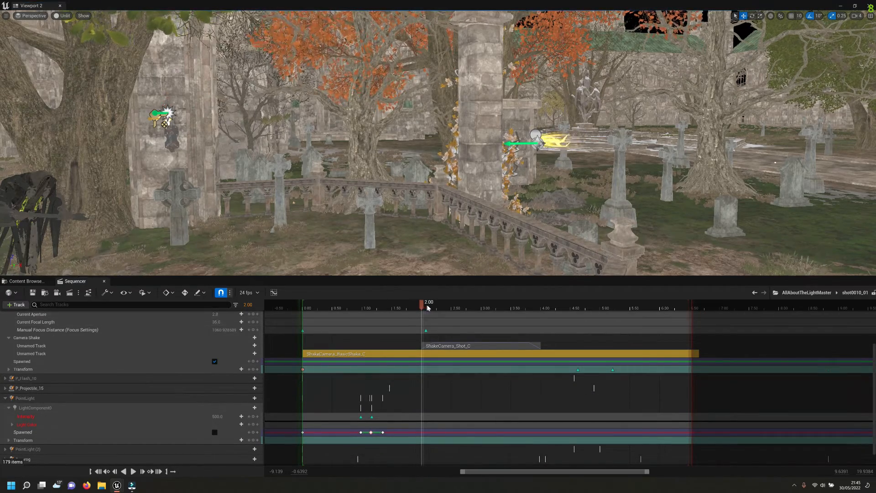
left_click_drag(428, 308, 432, 308)
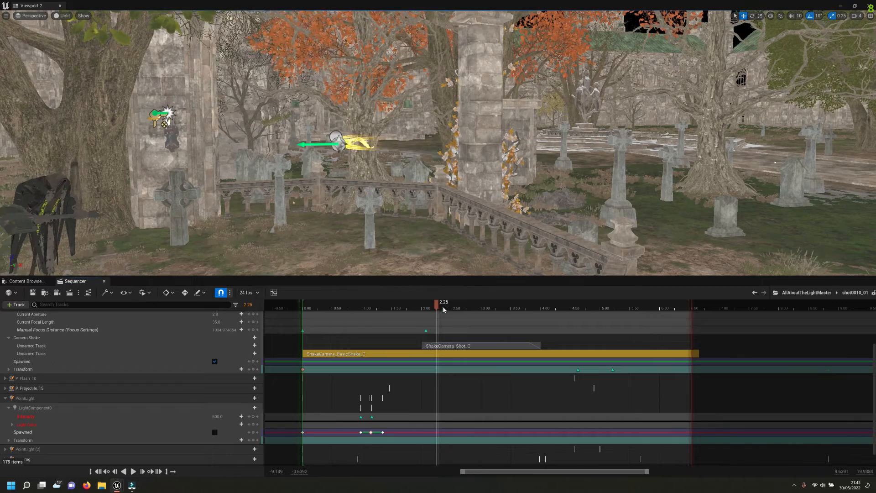
left_click_drag(451, 311, 452, 311)
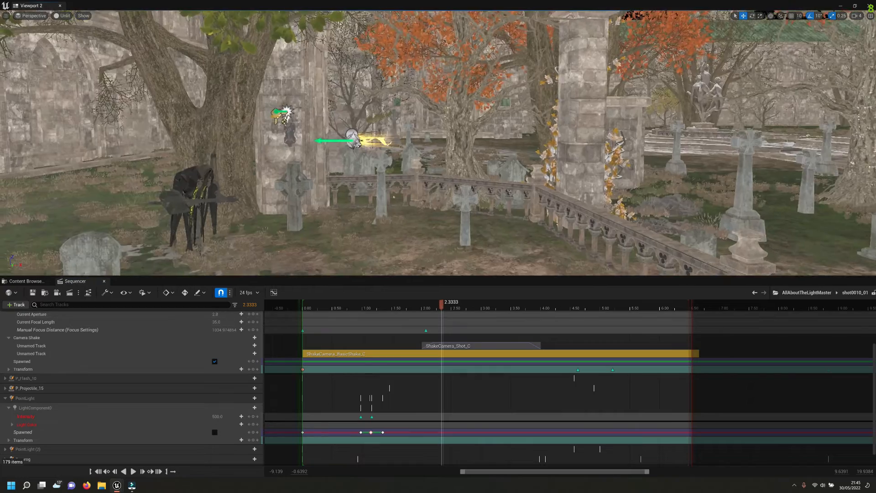
left_click_drag(445, 307, 583, 324)
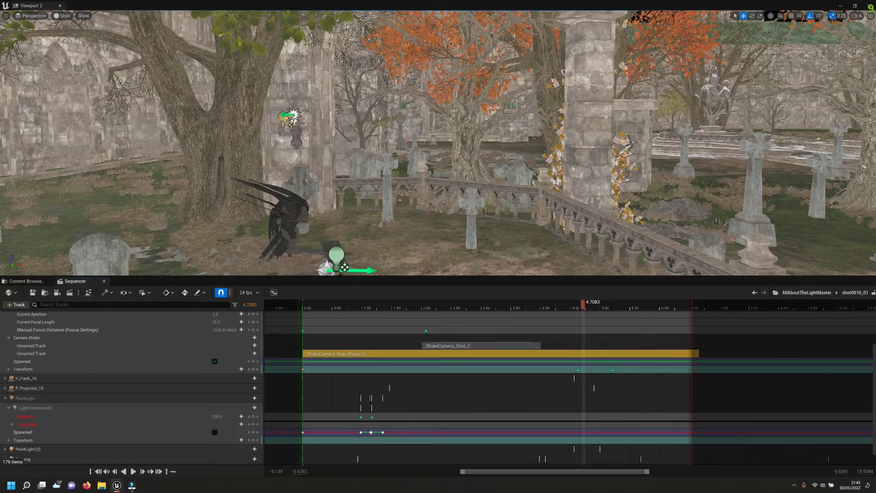
Switch to Lit shading, look toward the green point light, and scrub to 5.5833 seconds to review its fade-out
left_click(63, 15)
left_click(77, 36)
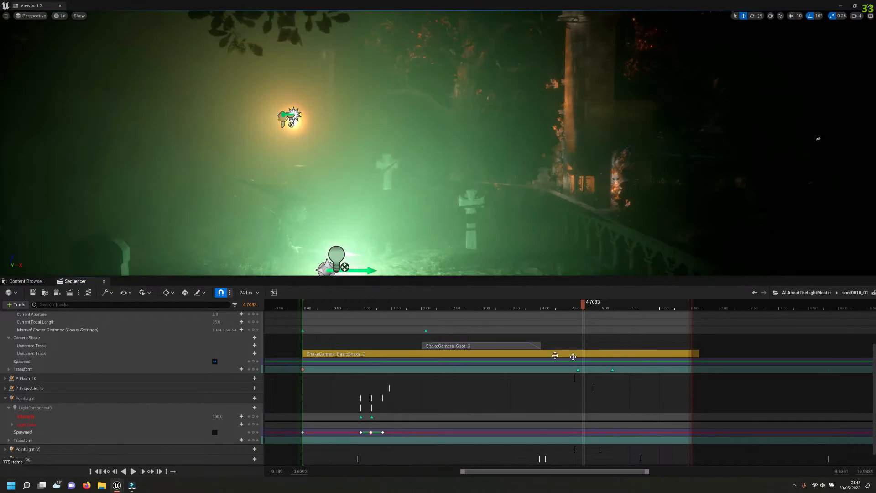
right_click_drag(493, 237, 279, 228)
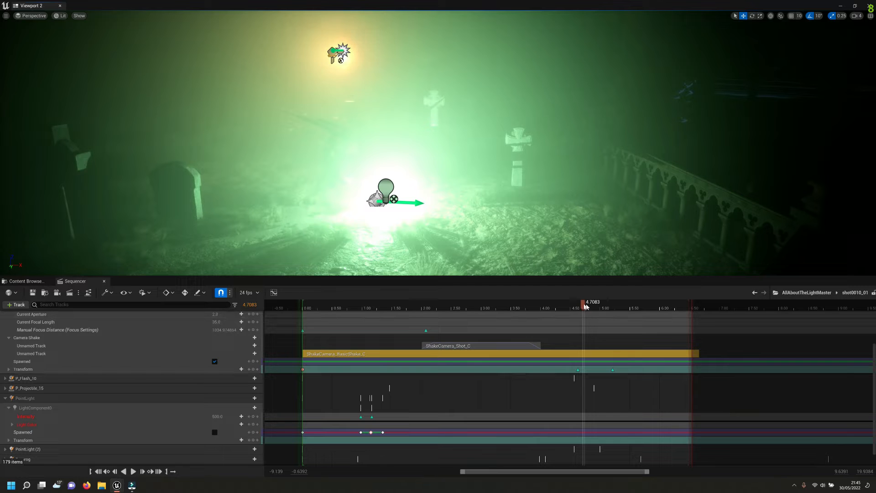
left_click_drag(597, 309, 635, 314)
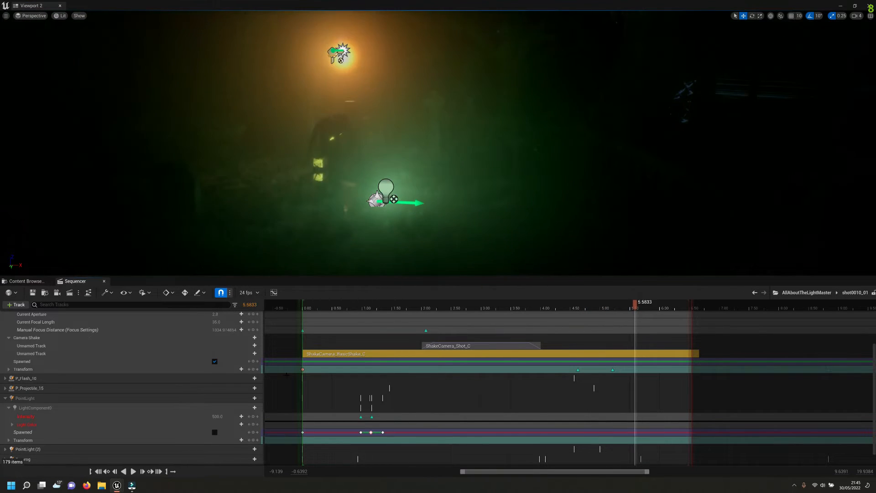
Move the playhead to 0.125 seconds, lock the view to Camera Cuts, and review the shot through to the green flash at 4.8333 seconds
left_click(314, 305)
scroll(199, 363, "up", 4)
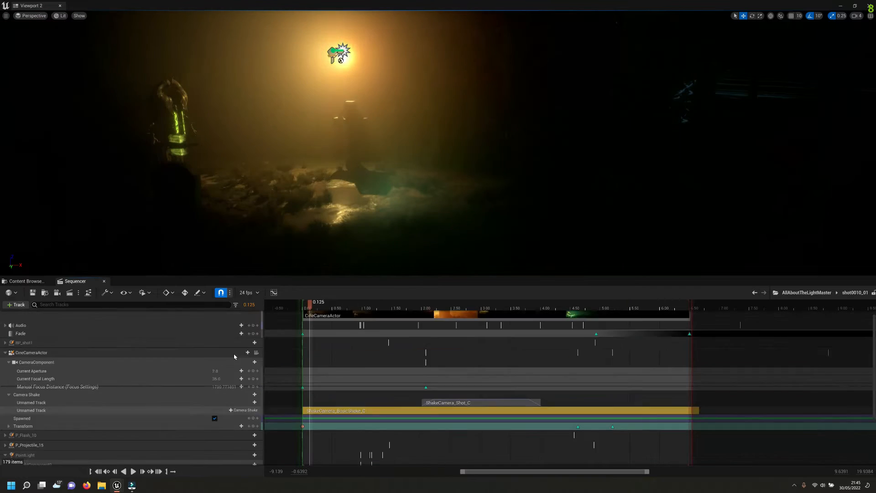
left_click(256, 326)
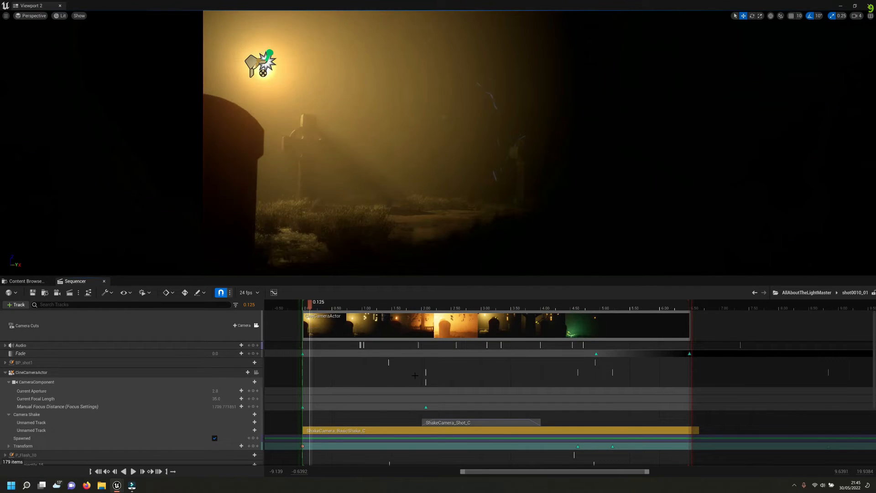
key("space")
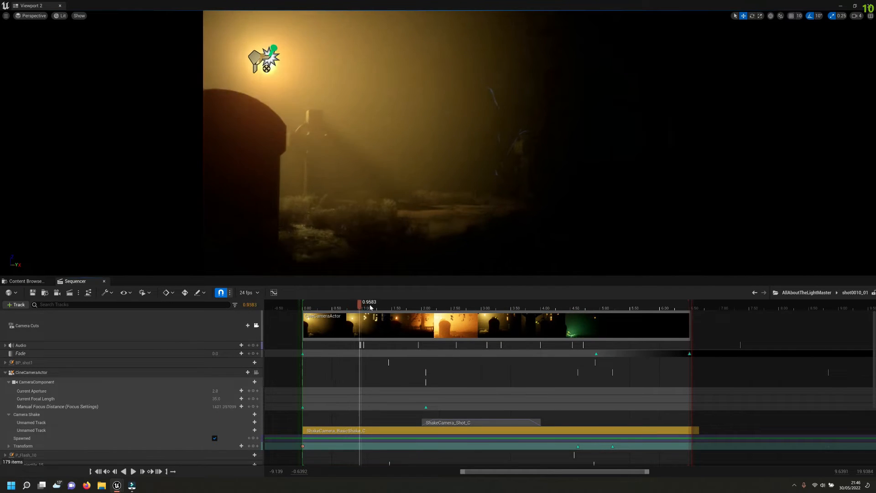
key("space")
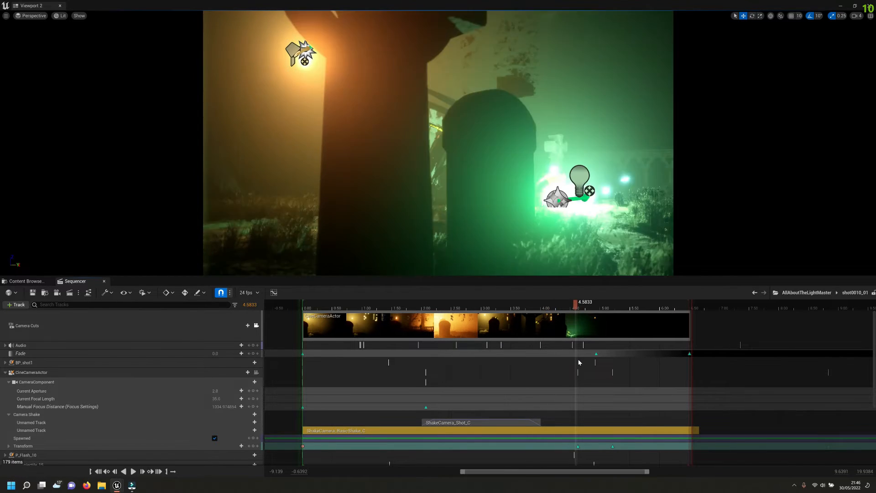
mouse_move(584, 365)
left_mouse_down()
mouse_move(598, 363)
mouse_move(592, 368)
left_mouse_up()
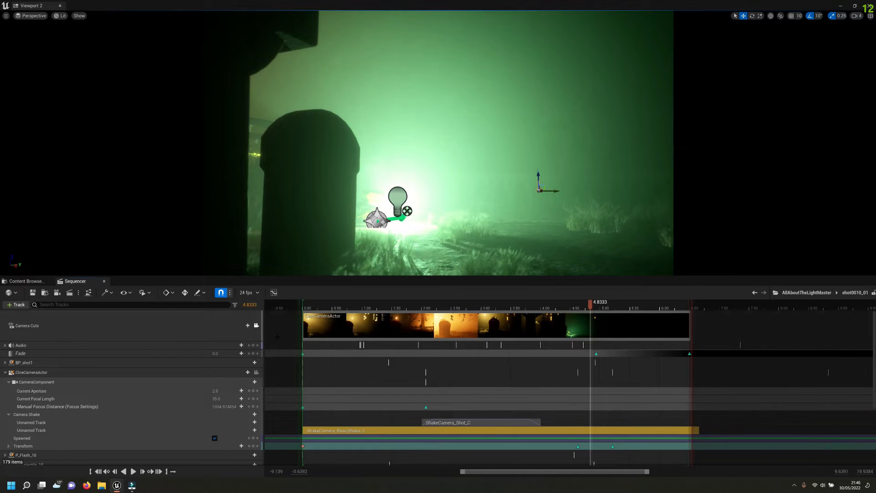
Leave the shot camera in Unlit shading, select the rounded gravestone, and fly around it to examine the character beside the green light
left_click(257, 327)
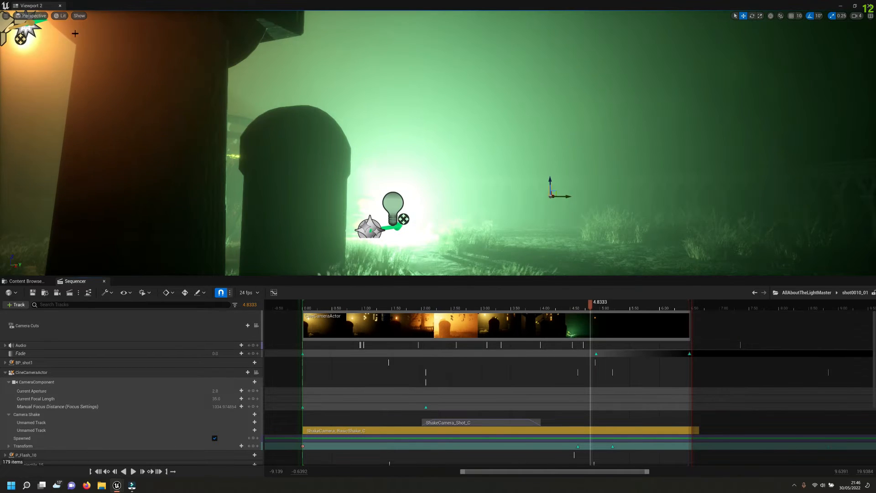
left_click(61, 16)
left_click(76, 42)
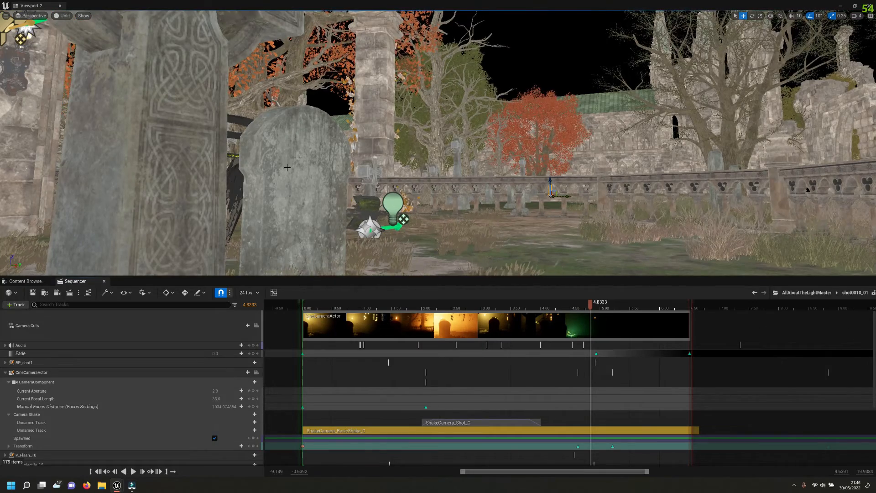
left_click(284, 134)
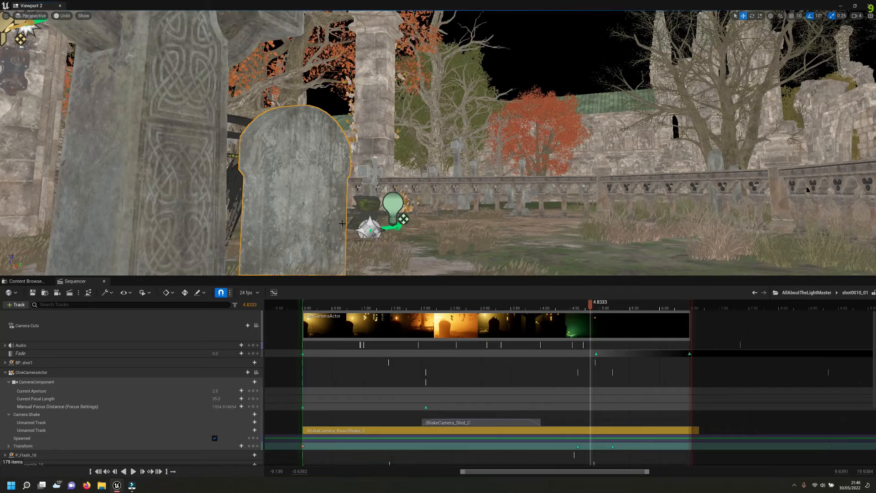
right_click_drag(347, 203, 250, 234)
key("w")
key("s")
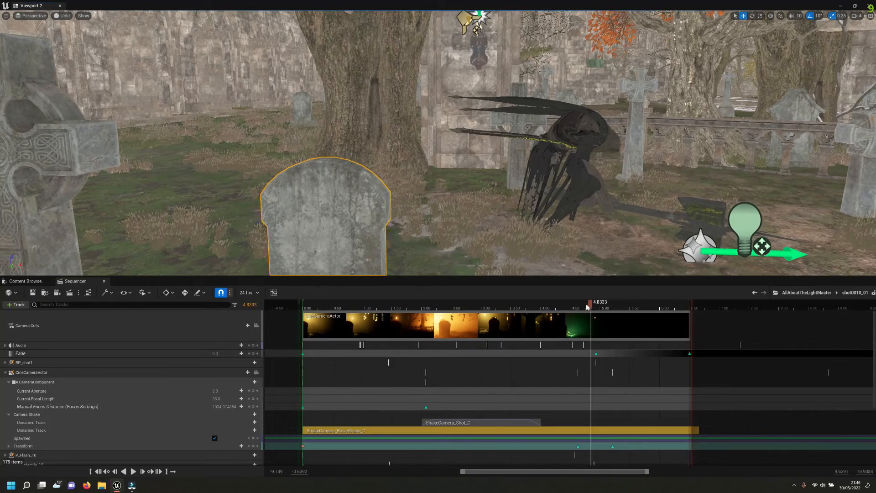
Scrub between 3.75 and 4.7083 seconds in the free view to examine the character's hammer swing leading into the green flash
left_click_drag(569, 307, 559, 306)
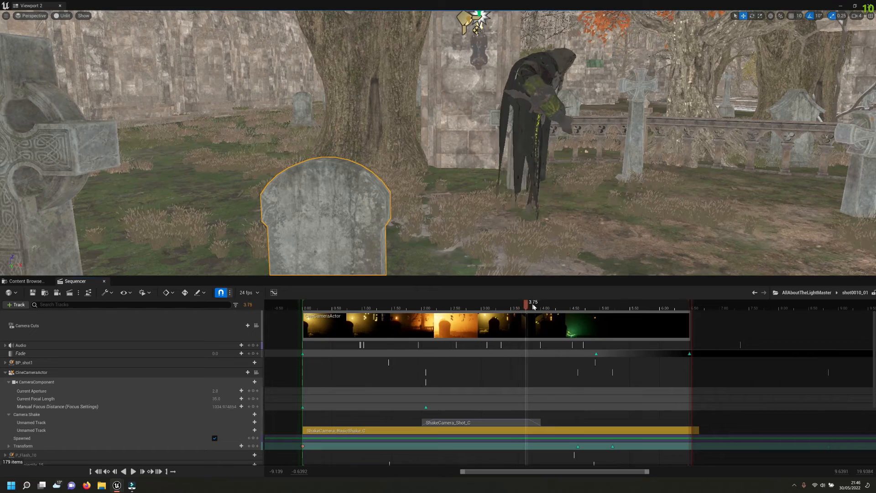
mouse_move(560, 315)
left_mouse_down()
mouse_move(540, 314)
mouse_move(557, 316)
left_mouse_up()
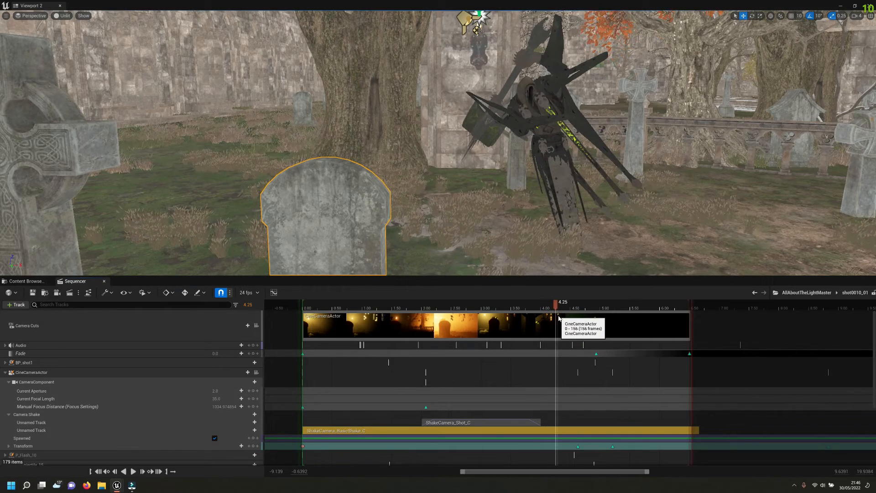
left_click_drag(563, 321, 571, 324)
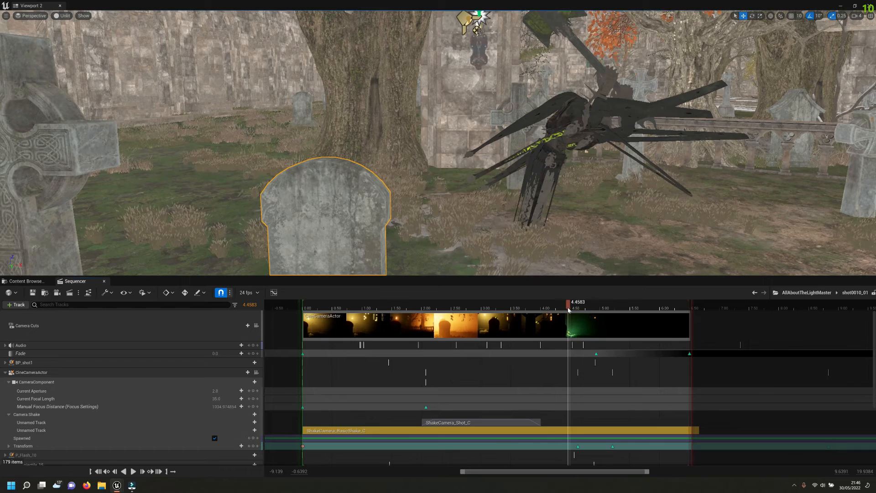
left_click(584, 312)
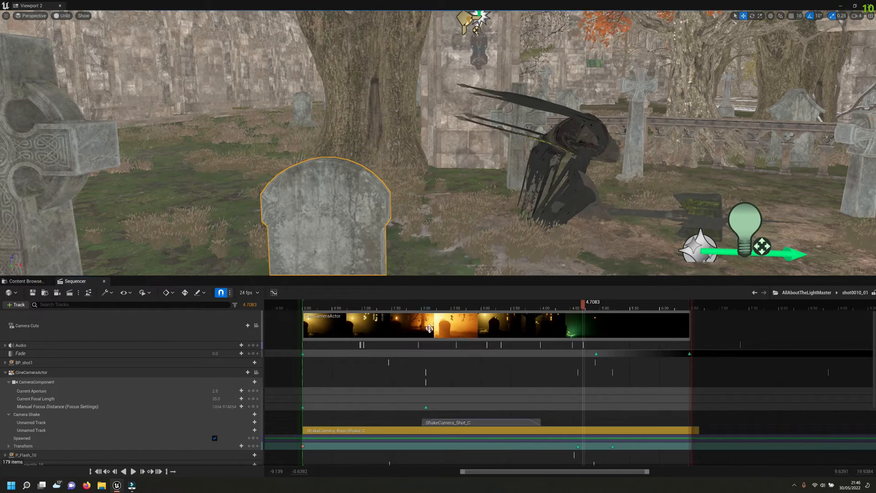
Lock the view to Camera Cuts in Lit shading, and scrub between the 5.5417-second fade-out and 2.75 seconds to review the shot
left_click(257, 327)
left_click(66, 18)
left_click(75, 28)
left_click_drag(592, 307, 616, 309)
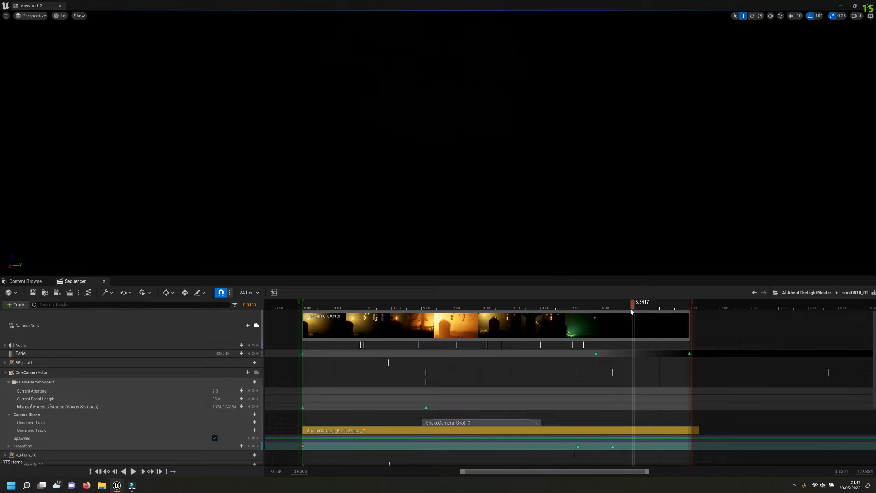
left_click_drag(580, 311, 467, 306)
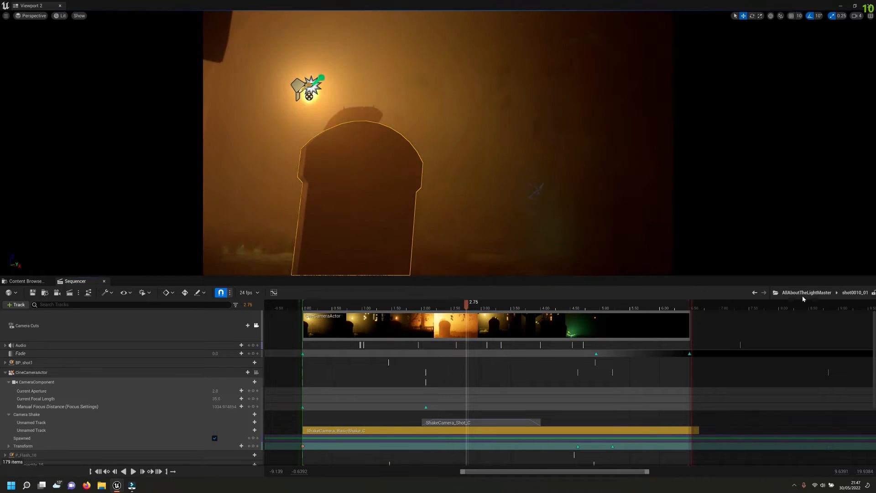
Return to AllAboutTheLightMaster, open shot0050_01 from 16.375 seconds, and scrub its opening to 0.25 seconds to review the orange flash
left_click(802, 295)
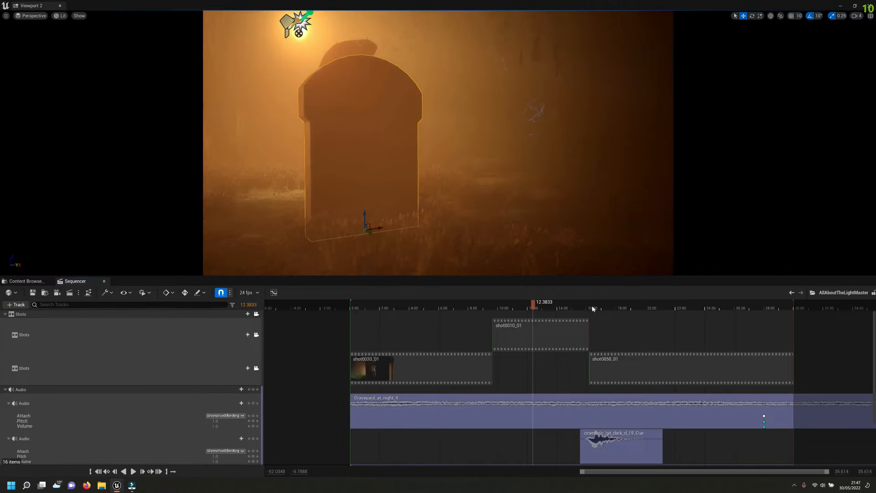
left_click(593, 309)
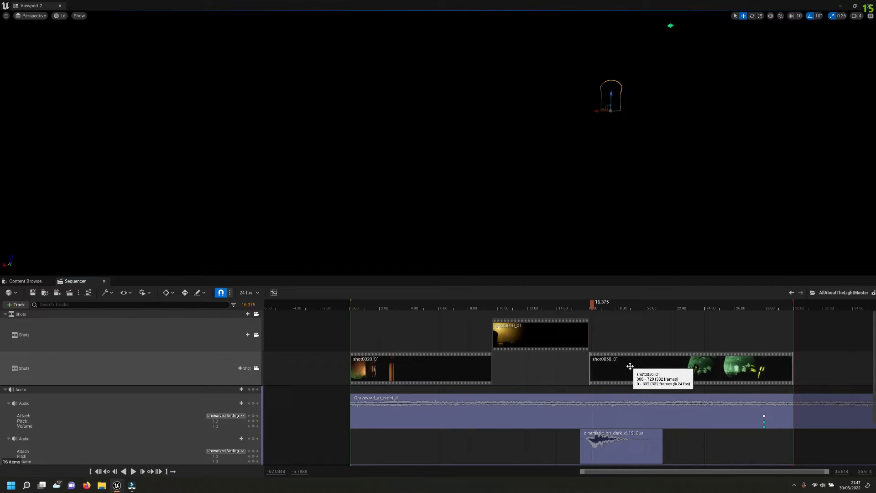
double_click(630, 367)
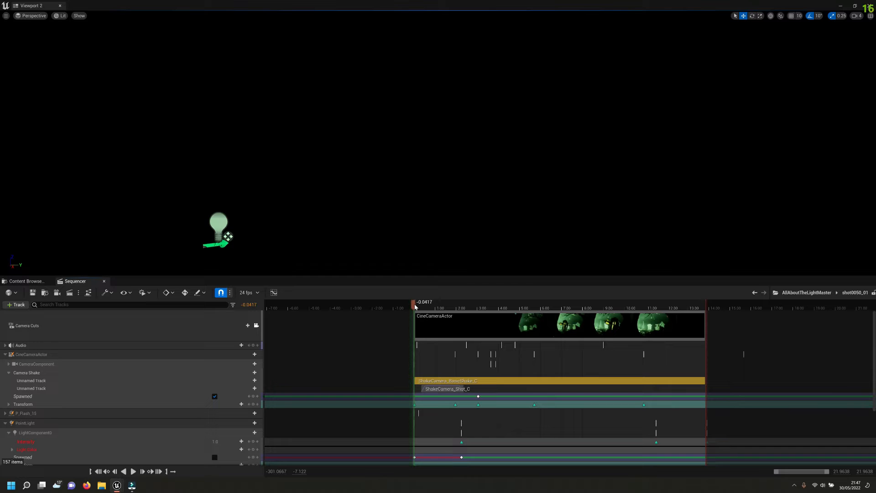
left_click_drag(421, 308, 417, 309)
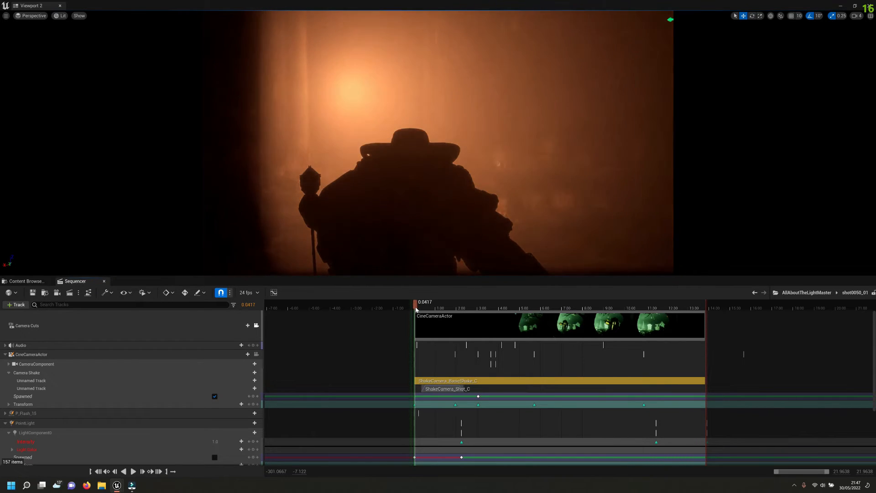
left_click_drag(417, 310, 421, 310)
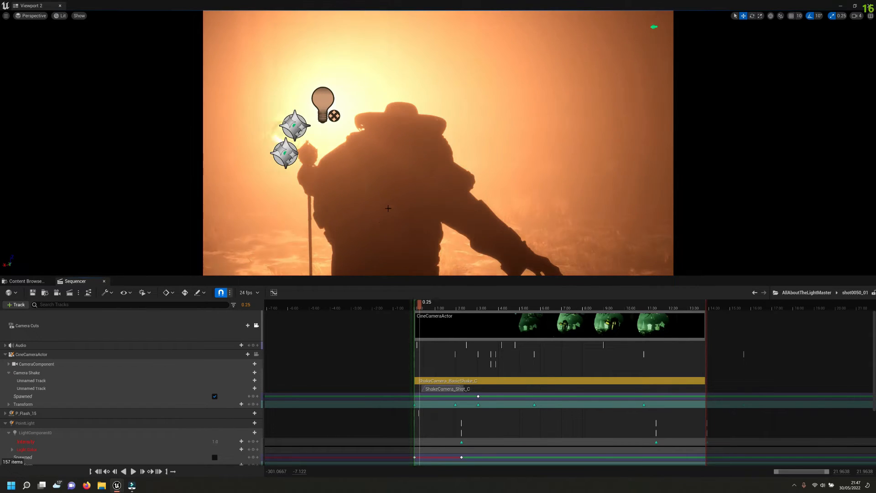
Leave the shot camera in Unlit shading, view the character from the side, and scrub to 0.2917 seconds to examine the projectile
left_click(60, 16)
left_click(73, 36)
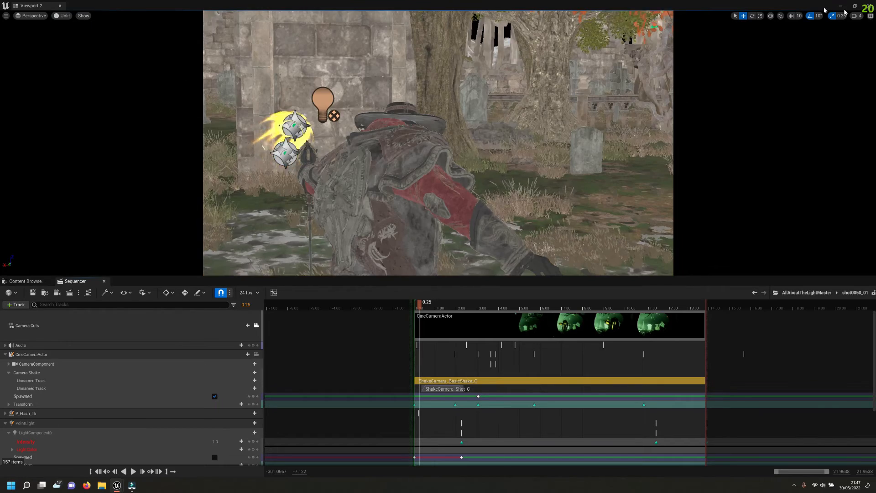
left_click(256, 326)
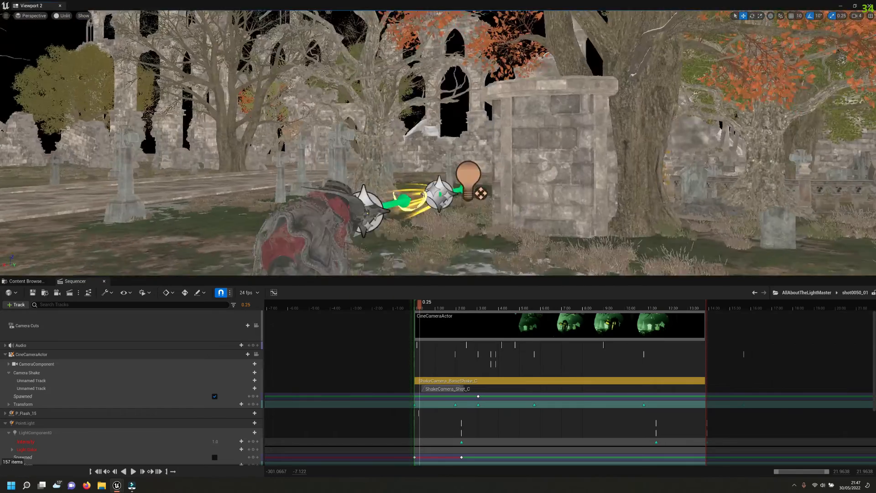
right_click_drag(309, 155, 224, 175)
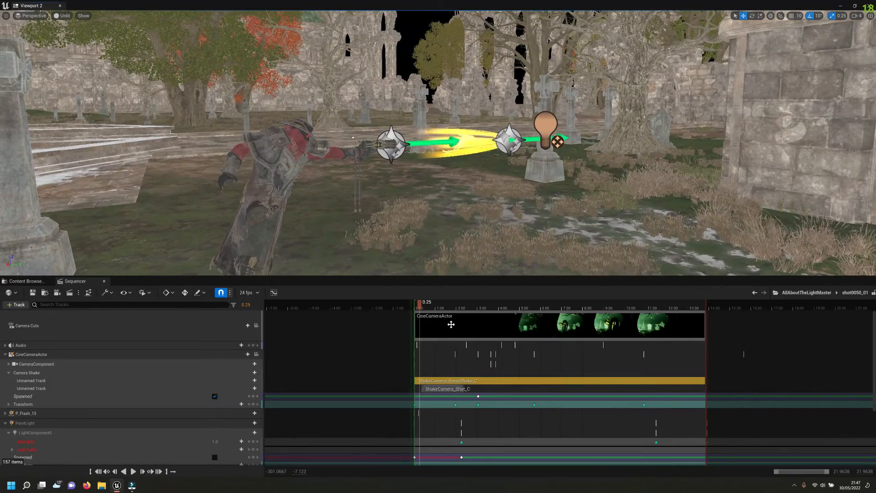
left_click_drag(420, 306, 424, 305)
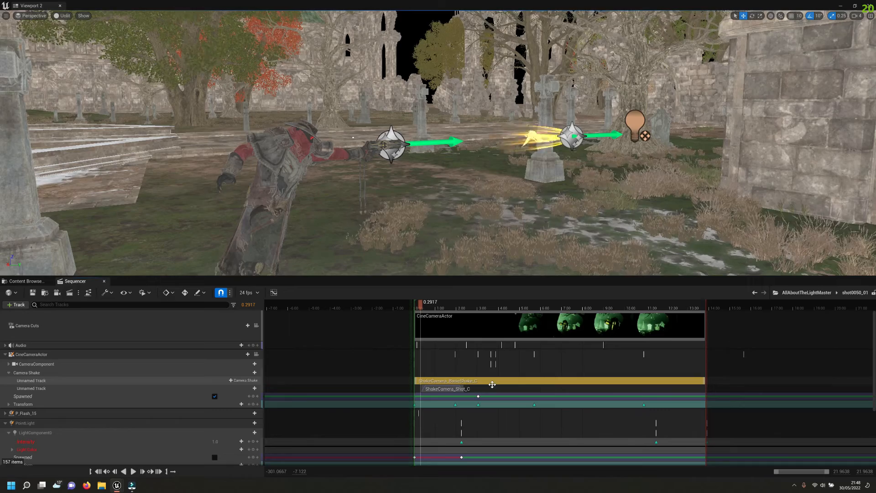
Fly around behind the character and scrub to 0.4167 seconds to follow the projectile and its point light toward the stone wall
key("a")
right_click_drag(473, 255, 573, 253)
key("s")
key("d")
key("w")
key("s")
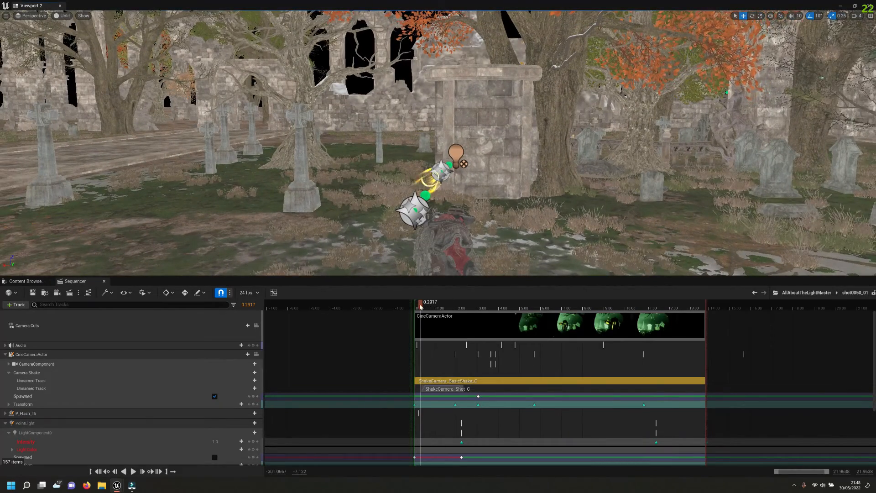
left_click(424, 308)
left_click_drag(424, 308, 423, 309)
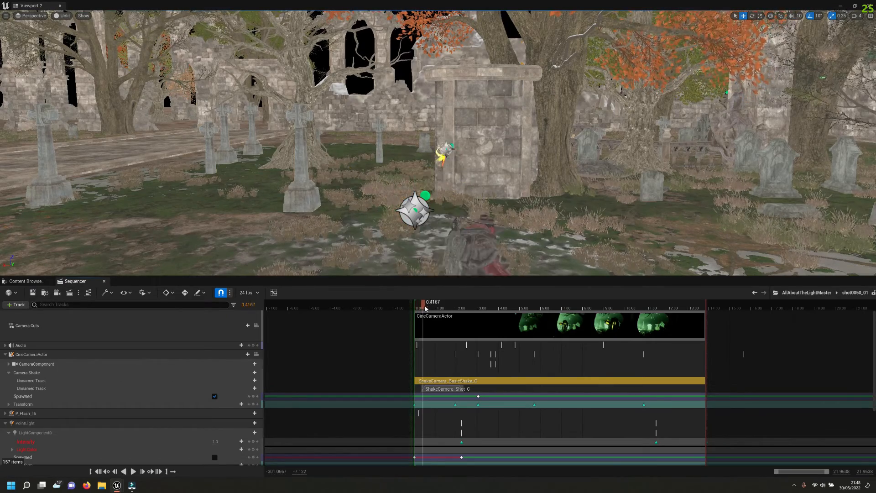
Lock the view to Camera Cuts in Lit shading, and scrub from the opening flash to 2.2917 seconds to review the lighting
left_click(256, 326)
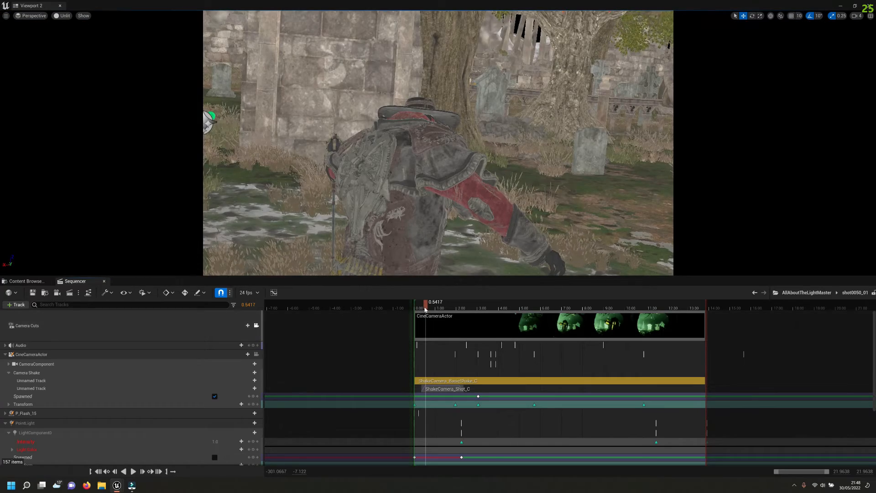
left_click_drag(421, 310, 421, 310)
left_click(63, 19)
left_click(69, 35)
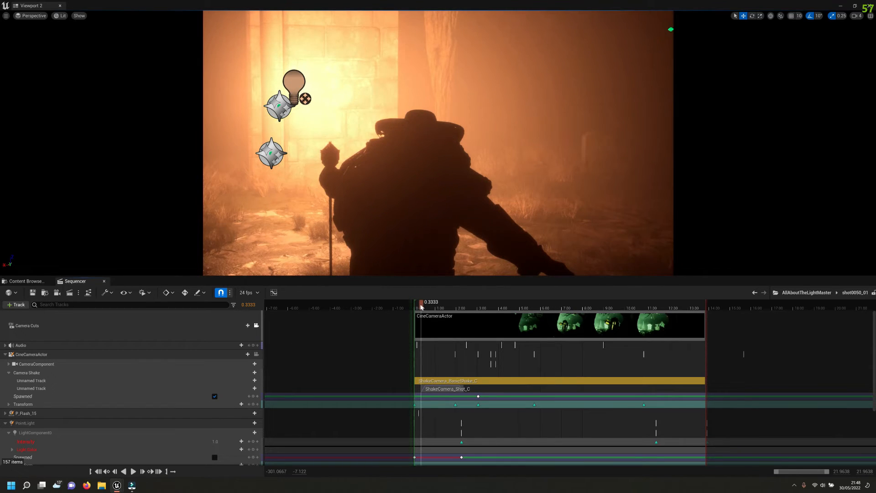
left_click_drag(418, 308, 415, 308)
left_click_drag(419, 309, 463, 312)
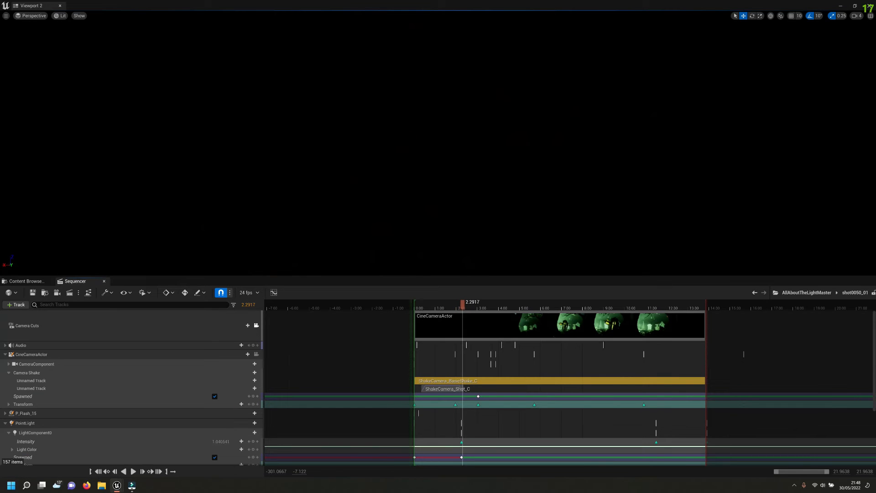
Compare the shot in Unlit and Lit shading while scrubbing from 2.2917 to 4.875 seconds to examine the green point light's fade-in
left_click(58, 17)
left_click(75, 39)
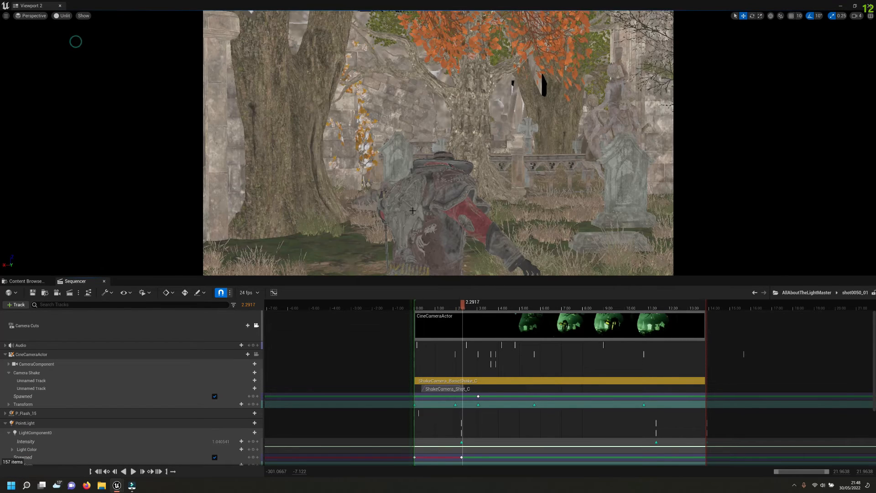
left_click_drag(464, 309, 496, 312)
left_click(59, 16)
left_click(75, 38)
left_click(61, 16)
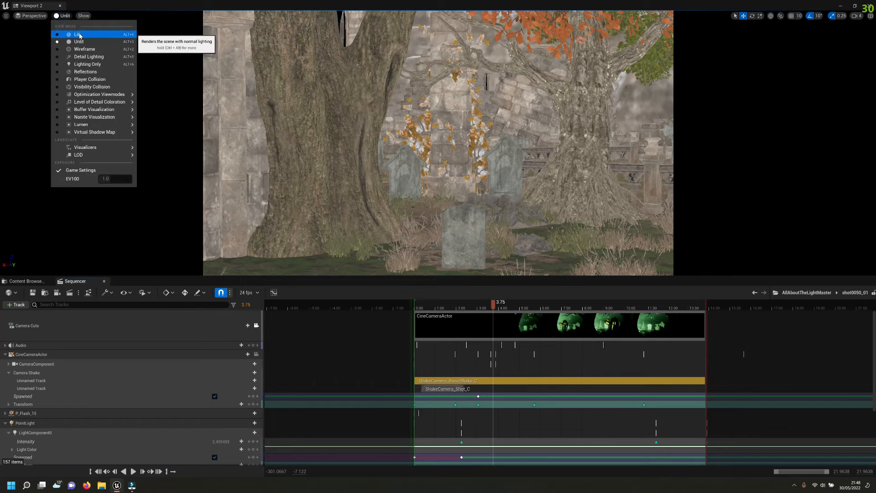
left_click(73, 30)
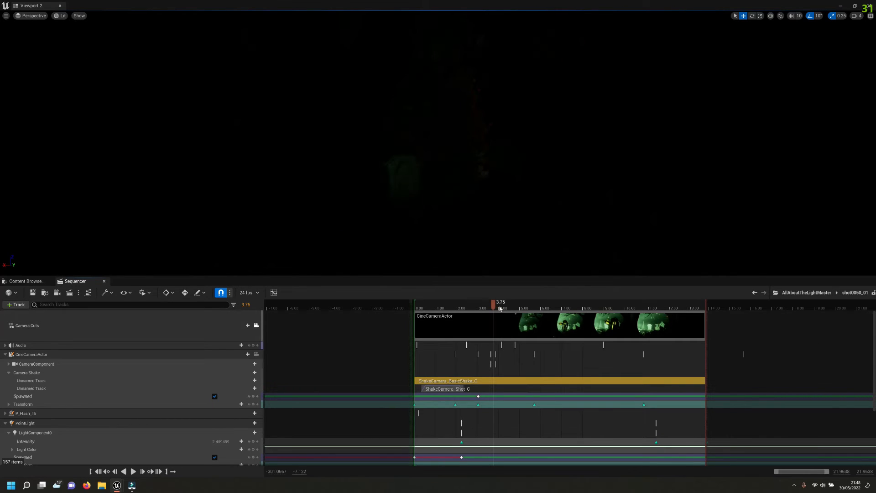
left_click_drag(510, 310, 519, 315)
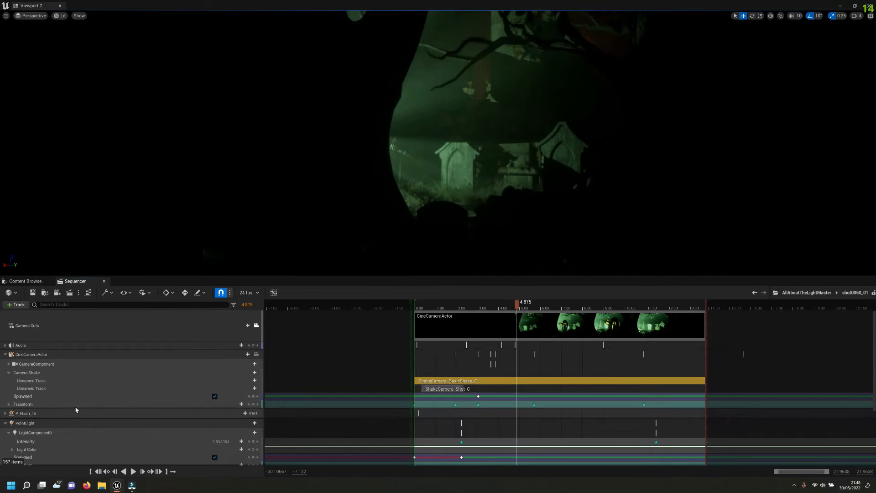
Bring up the PointLight tracks, scrub to 6.3333 seconds, and switch to Unlit shading to examine the creature between the trees
scroll(33, 430, "down", 1)
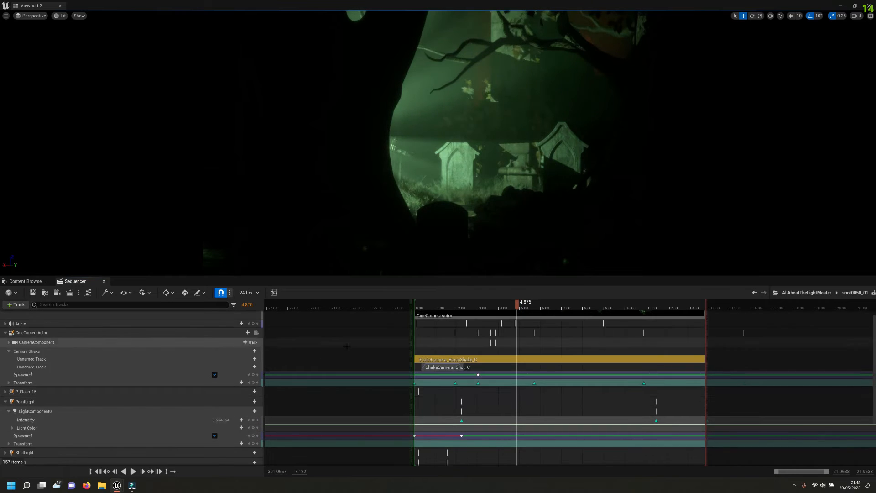
left_click_drag(522, 311, 548, 318)
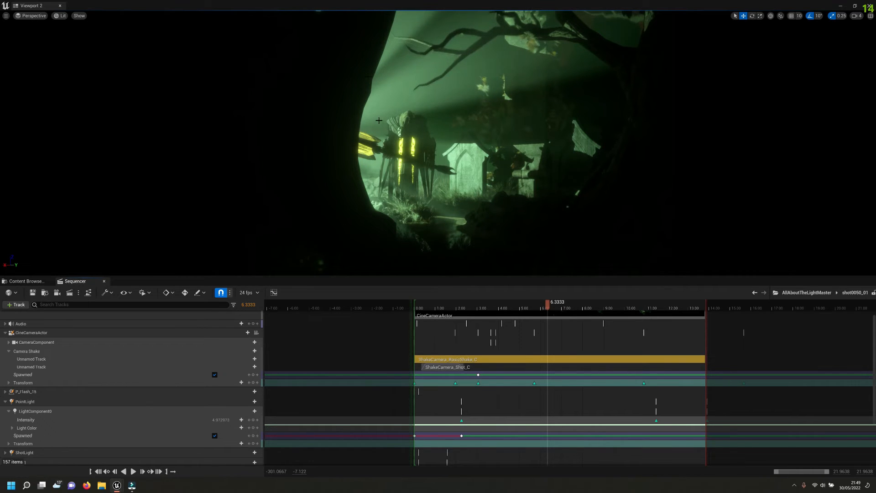
left_click(58, 16)
left_click(69, 41)
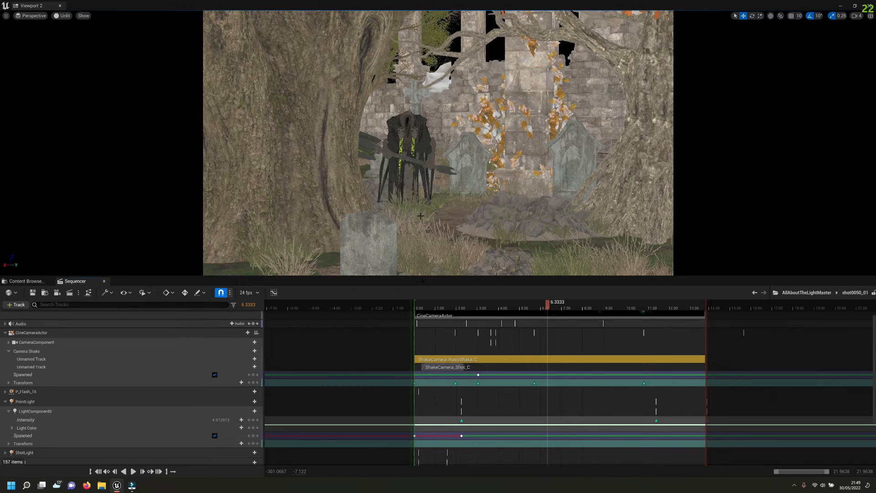
Switch back to Lit shading and scrub through to 13.2083 seconds, then back to 12.50, to review the green light's fade-out
left_click(59, 16)
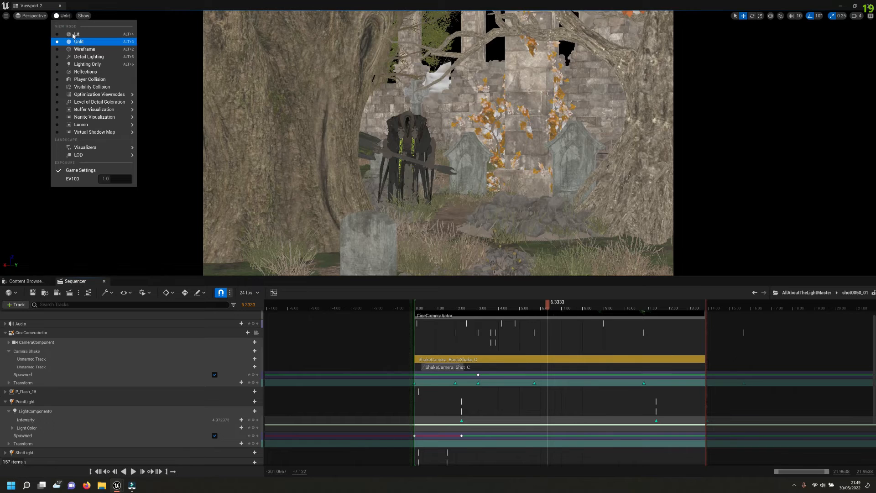
left_click(76, 34)
left_click_drag(549, 307, 693, 373)
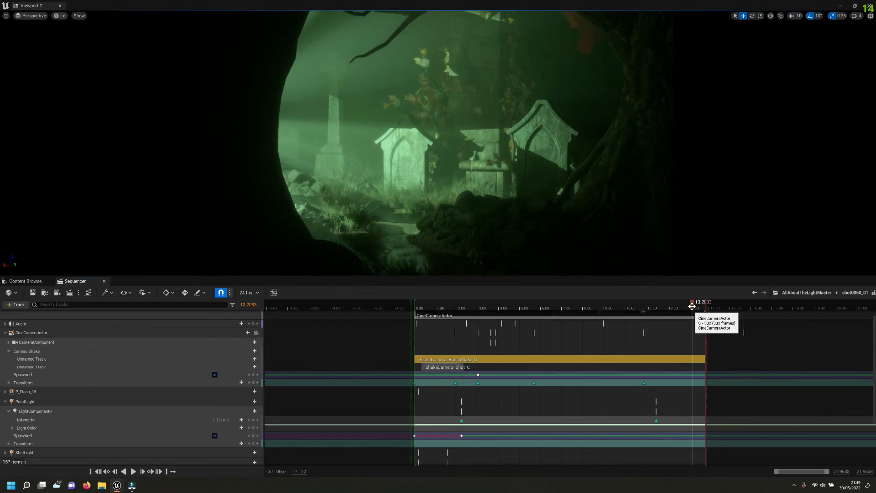
left_click_drag(700, 308, 678, 303)
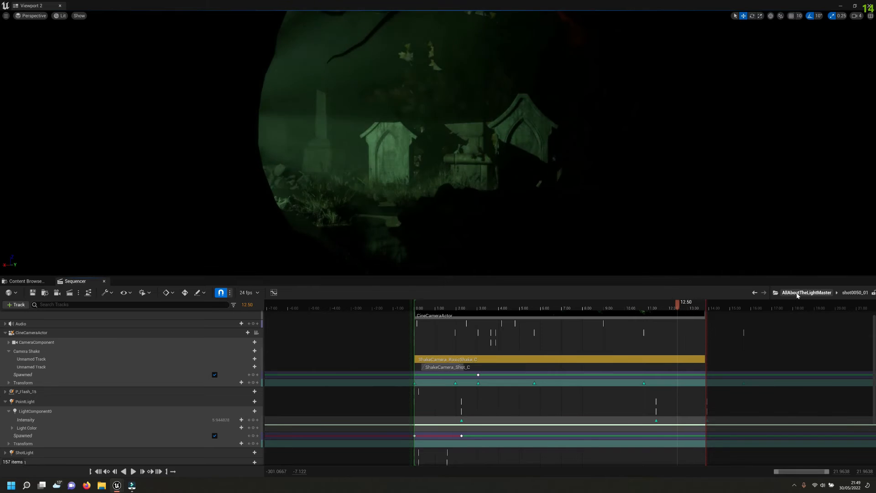
Return to AllAboutTheLightMaster, release the view from the shot camera in Unlit shading, and move the playhead to 17.8333 seconds
left_click(806, 292)
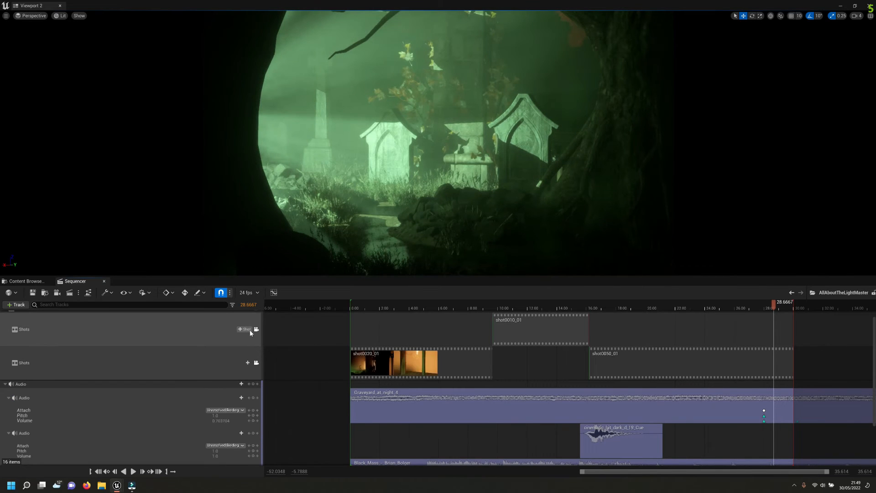
left_click(256, 329)
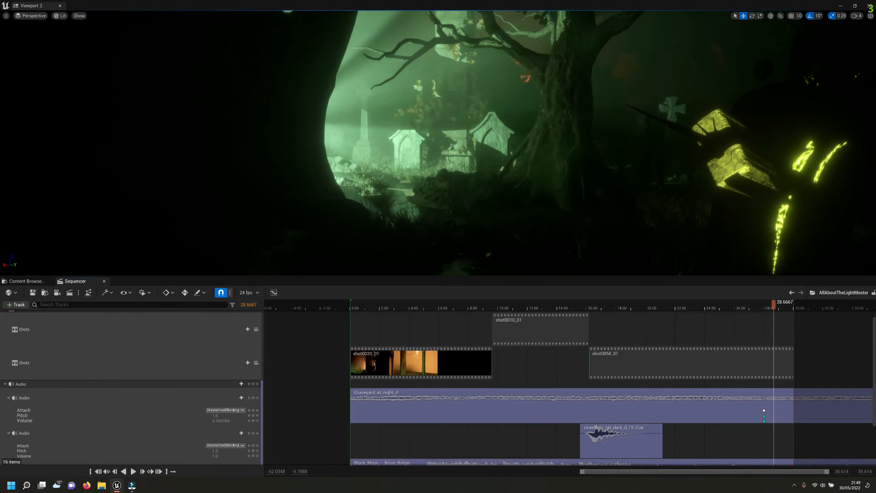
left_click(64, 17)
left_click(69, 44)
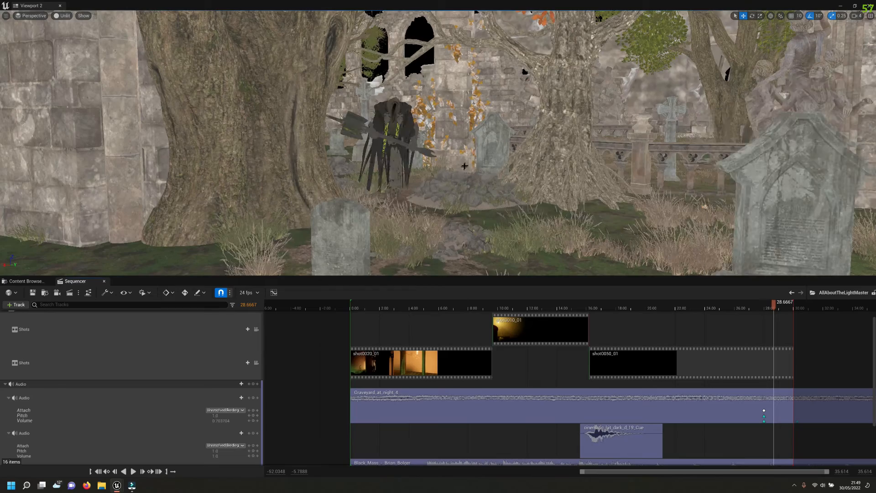
left_click(612, 304)
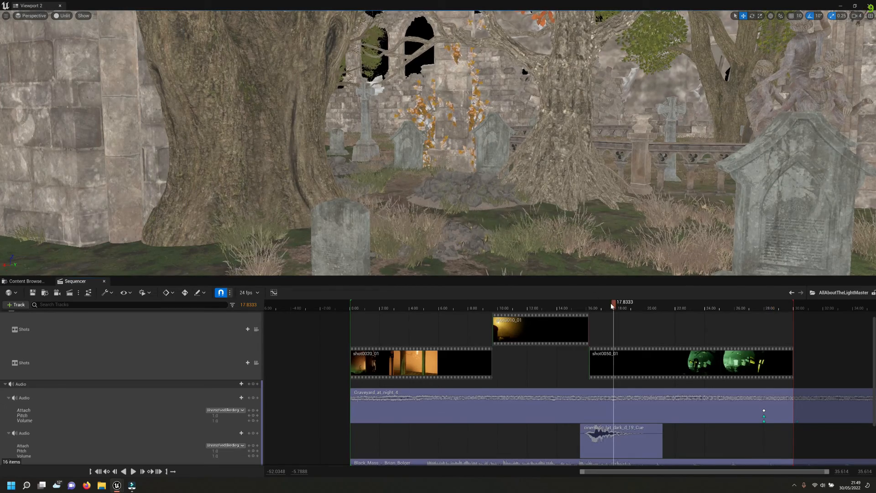
Raise the camera speed to 6 and fly high over the level to examine the cloister, courtyard and fountain layout
key("s")
right_click_drag(516, 145, 331, 169)
key("w")
key("s")
left_click(854, 16)
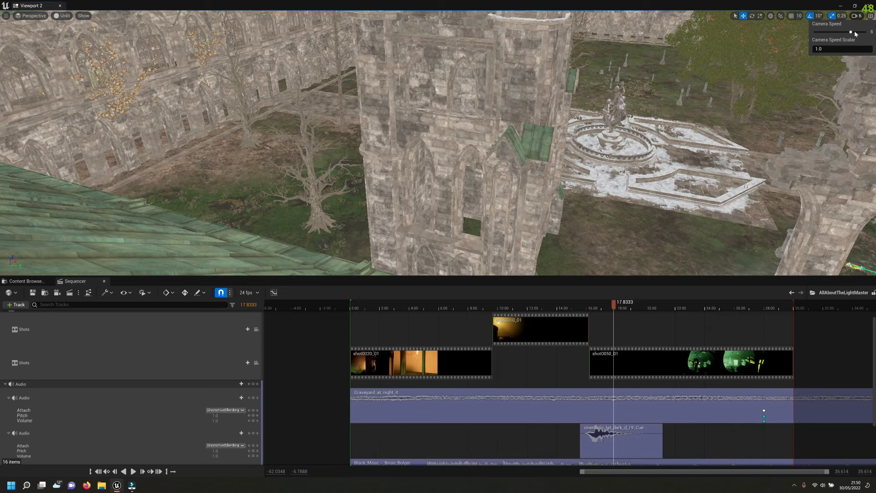
right_click_drag(662, 118, 633, 150)
left_click(857, 17)
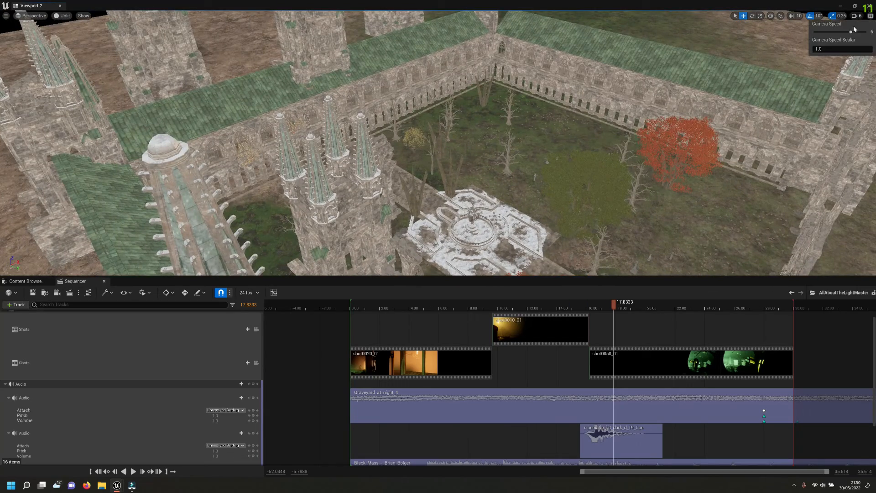
mouse_move(428, 158)
right_mouse_down()
mouse_move(436, 161)
mouse_move(418, 133)
mouse_move(379, 138)
mouse_move(432, 130)
mouse_move(428, 176)
mouse_move(436, 153)
mouse_move(486, 147)
mouse_move(557, 149)
mouse_move(576, 168)
mouse_move(554, 175)
mouse_move(381, 169)
mouse_move(418, 162)
right_mouse_up()
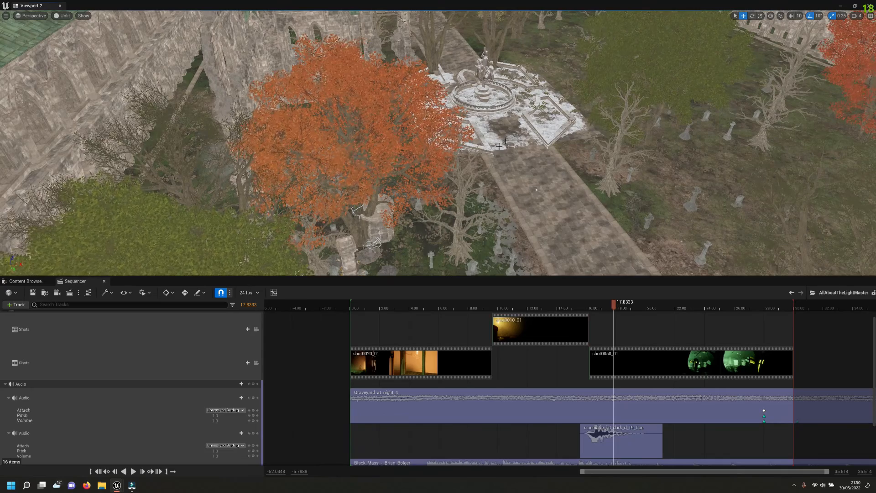
right_click_drag(442, 166, 437, 135)
right_click_drag(442, 173, 437, 150)
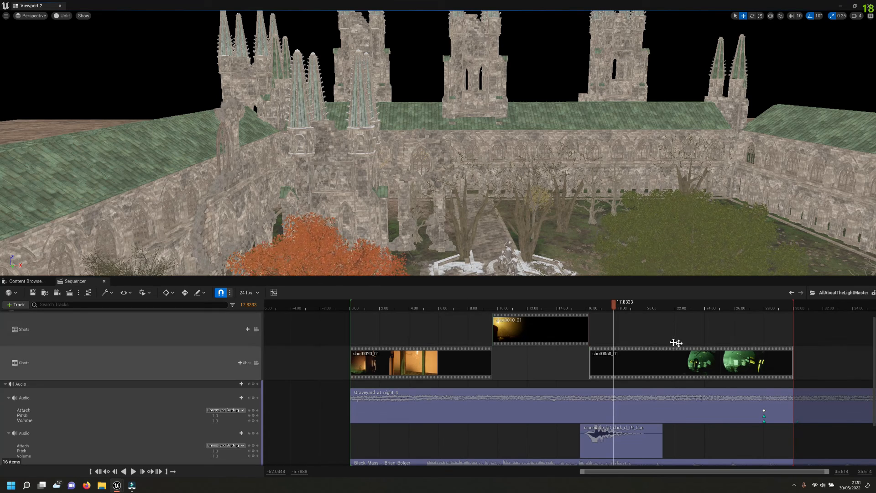
Move the playhead to 0.625 seconds, lock the view to the Shots track, and scrub shot0020_01 to 1.625 seconds in Unlit shading
left_click(360, 305)
left_click(257, 329)
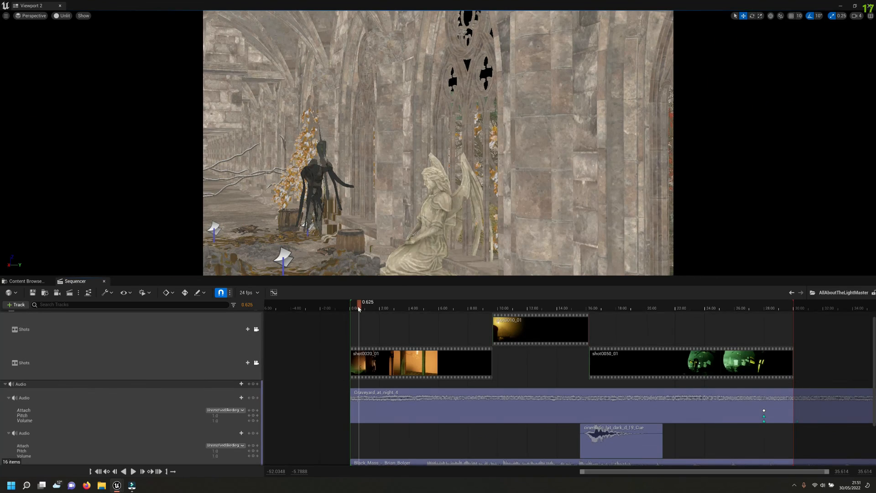
left_click_drag(366, 309, 374, 307)
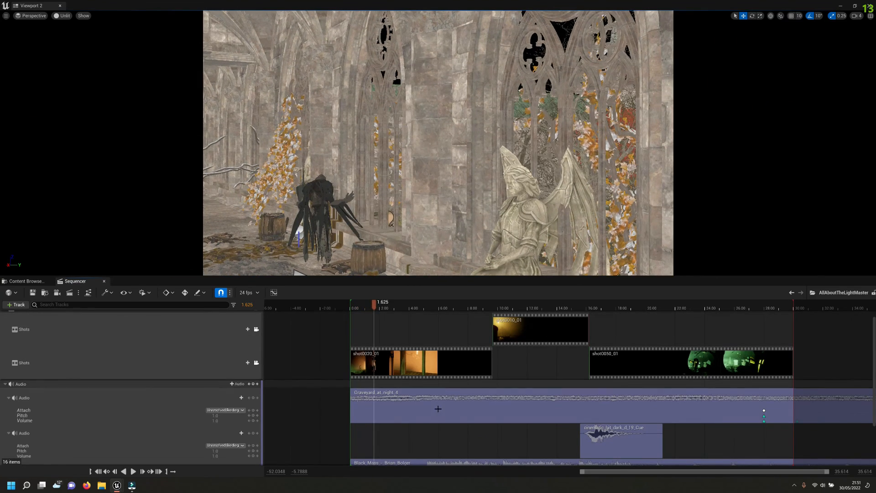